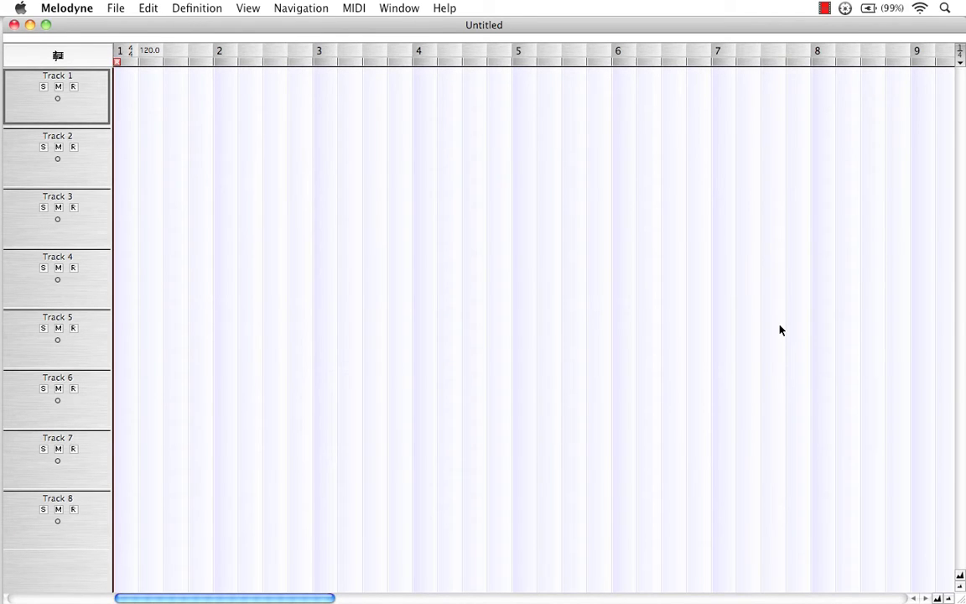
Step: Open the Melody Manager and browse to Users, the home folder, Documents, then Melody Manager Demo
click(117, 10)
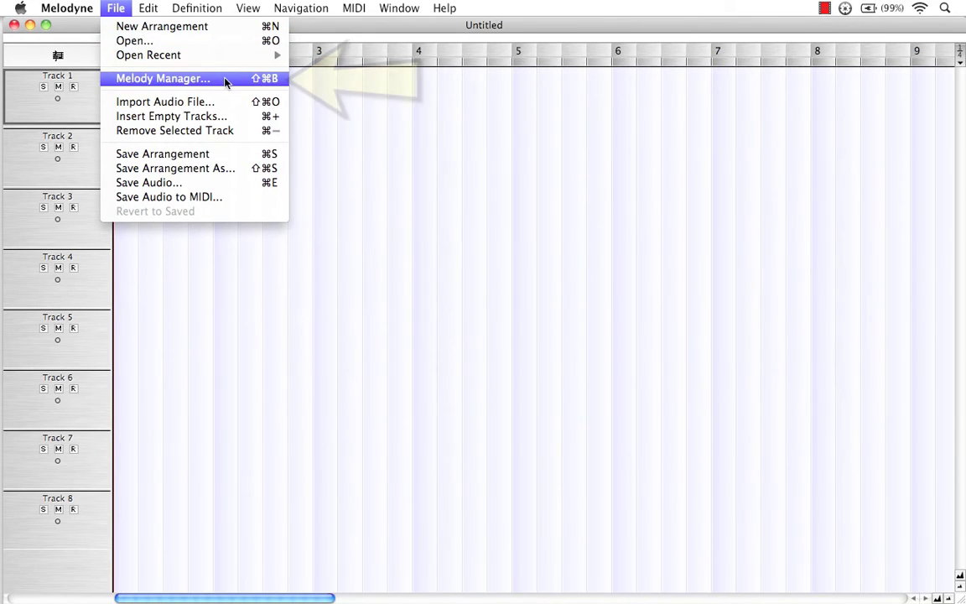
click(225, 82)
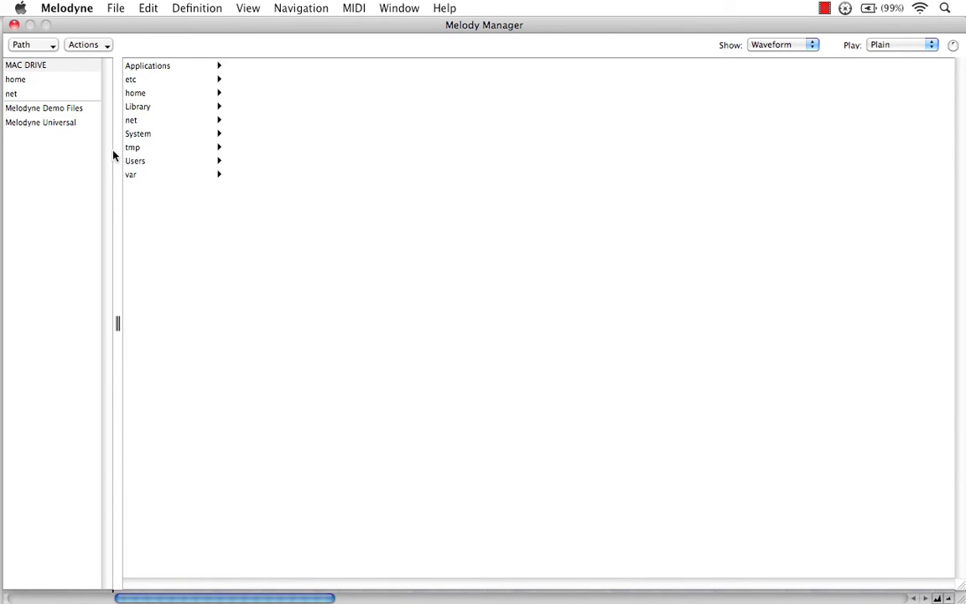
click(135, 161)
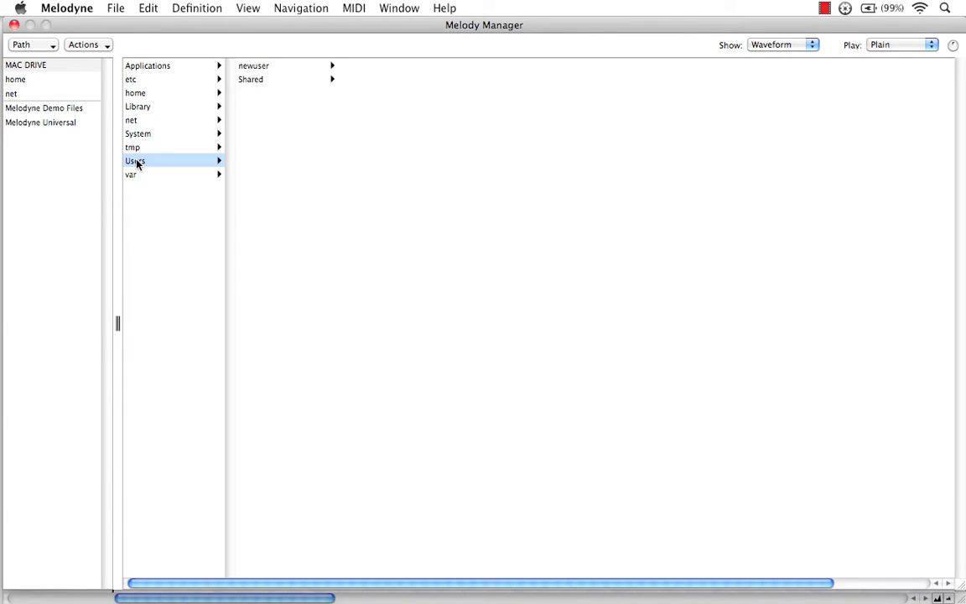
click(251, 68)
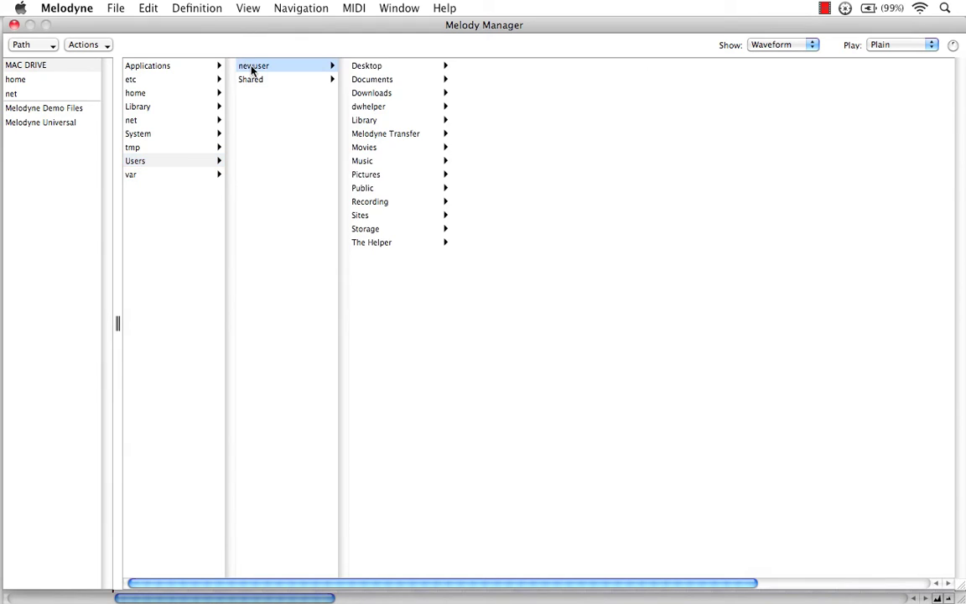
click(406, 79)
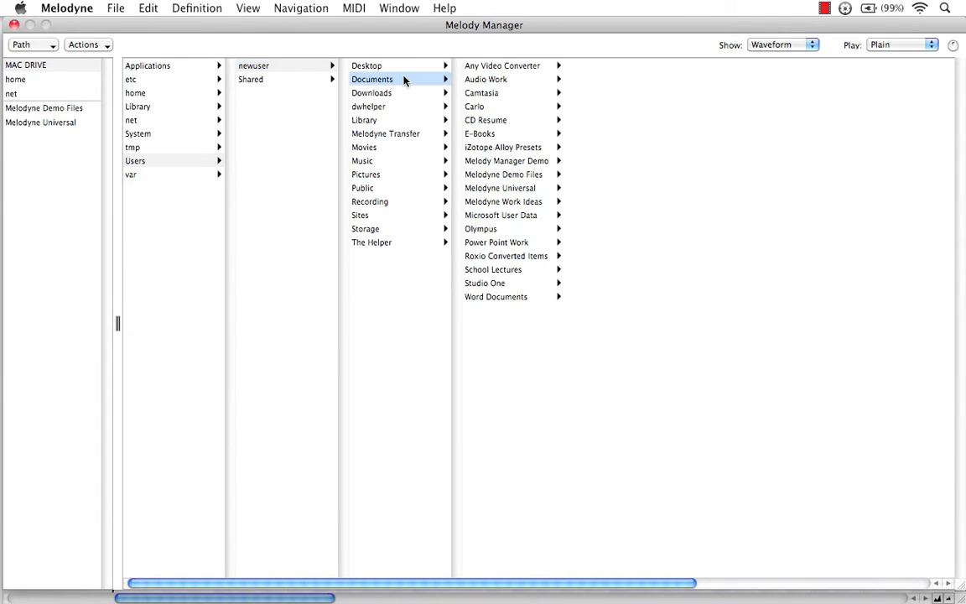
click(520, 164)
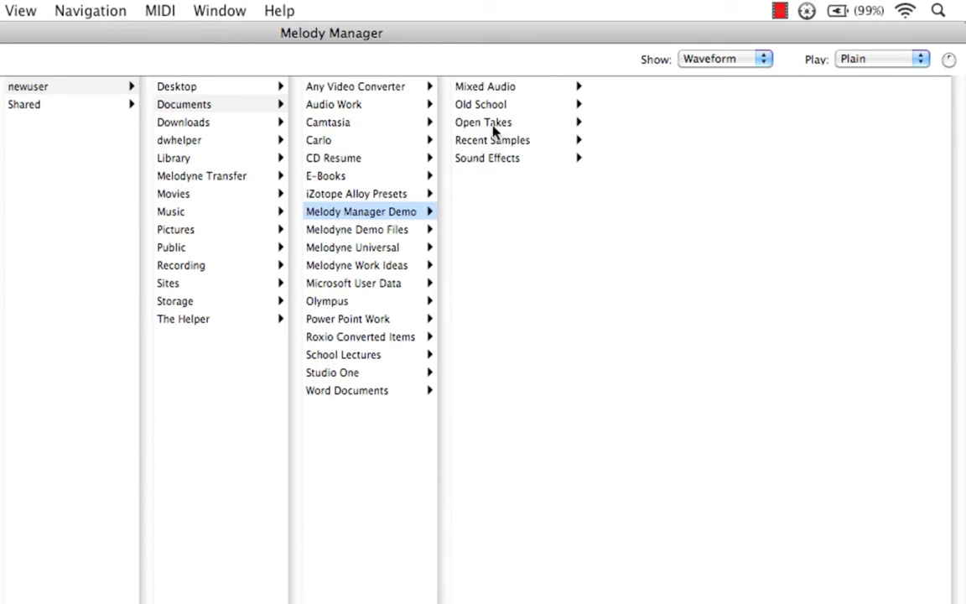
Step: View Mixed Audio, Old School, Open Takes, Recent Samples and Sound Effects, ending on Mixed Audio
click(506, 89)
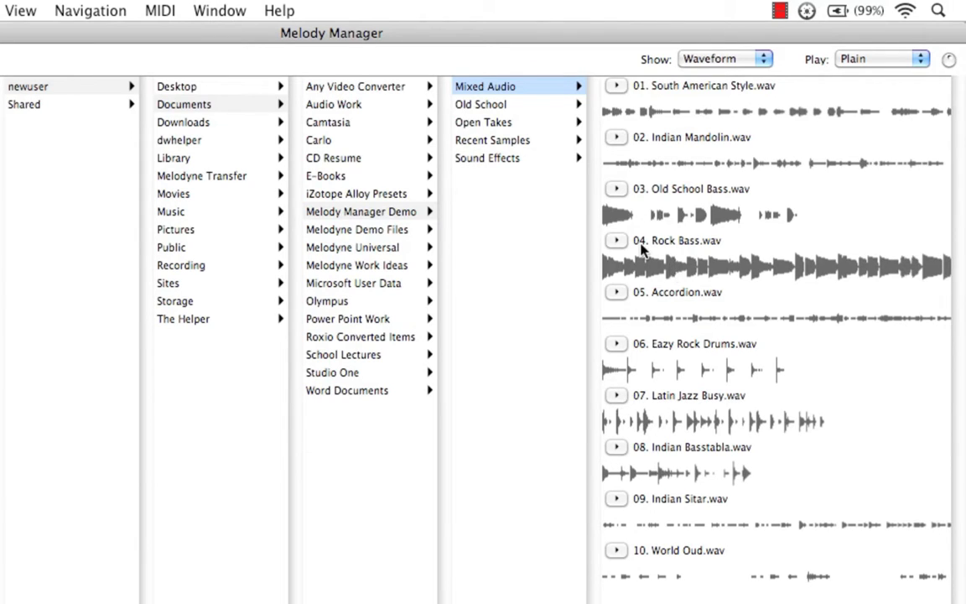
click(522, 110)
click(524, 125)
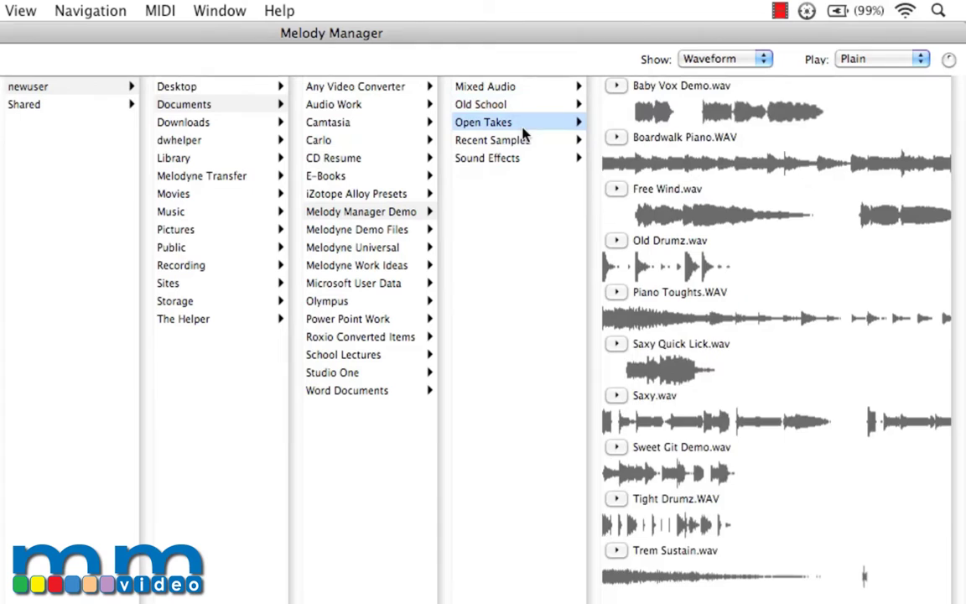
click(525, 142)
click(526, 163)
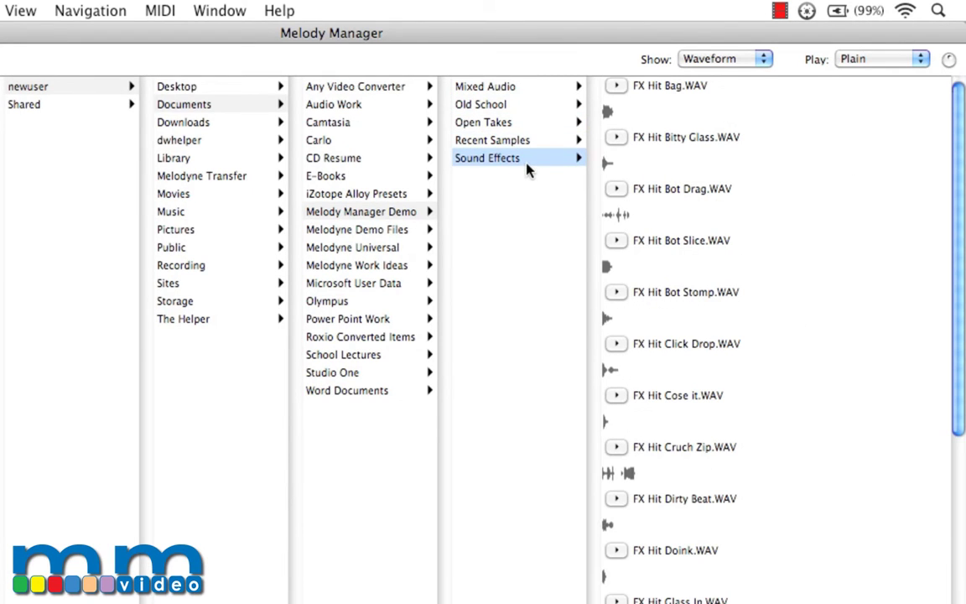
click(520, 88)
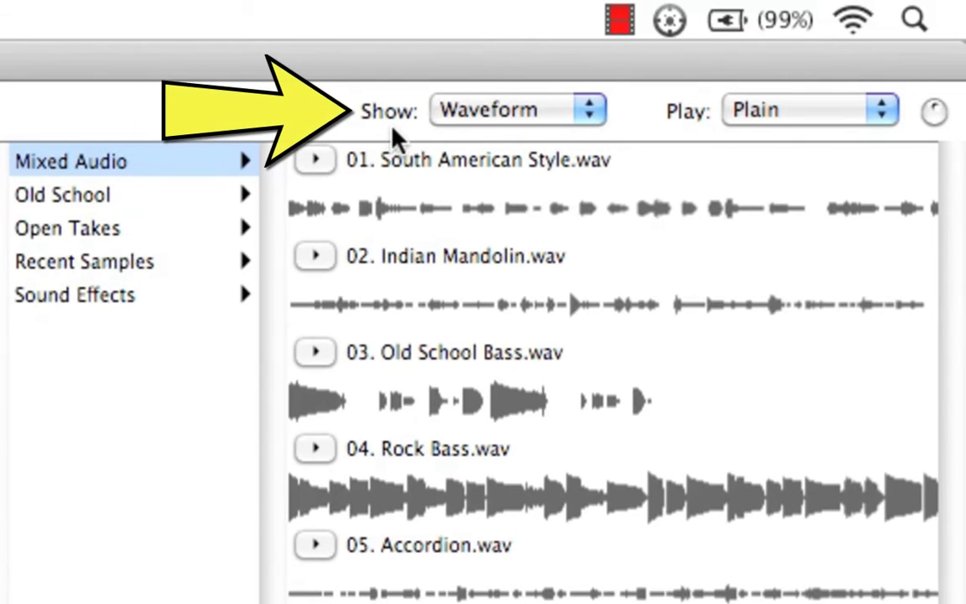
Step: Show titles only, then play South American Style, Indian Mandolin, Old School Bass and Eazy Rock Drums
click(589, 114)
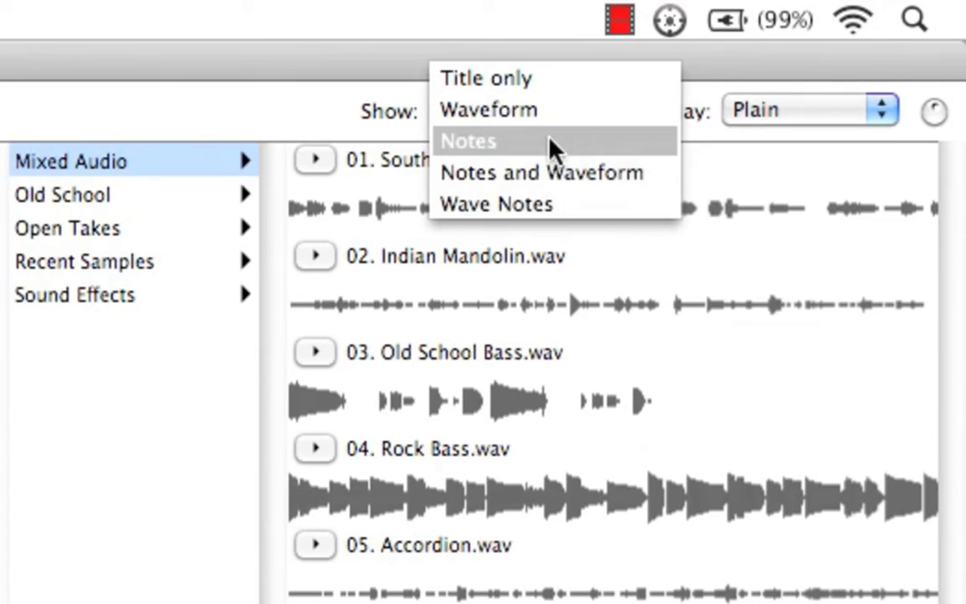
click(551, 81)
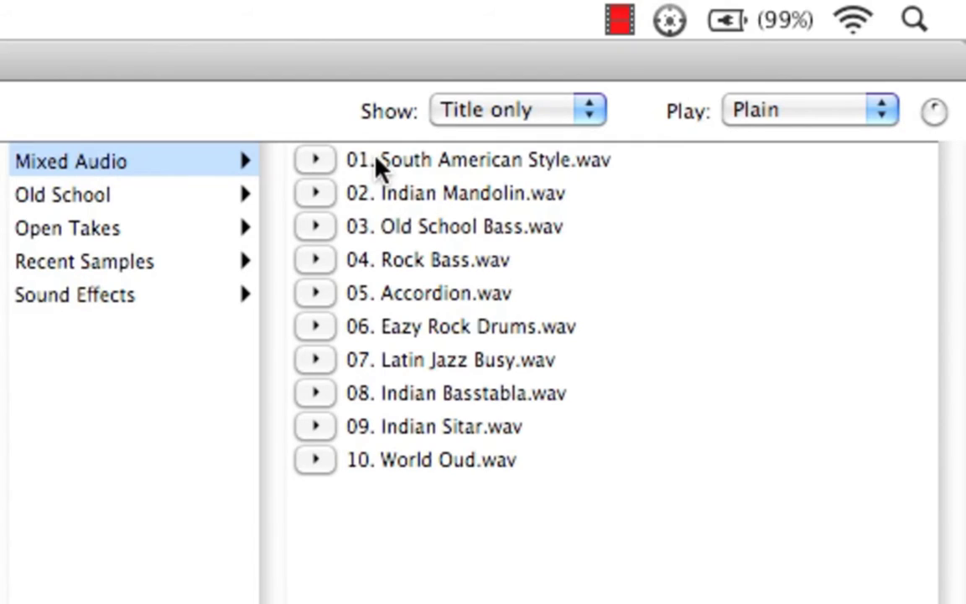
click(317, 160)
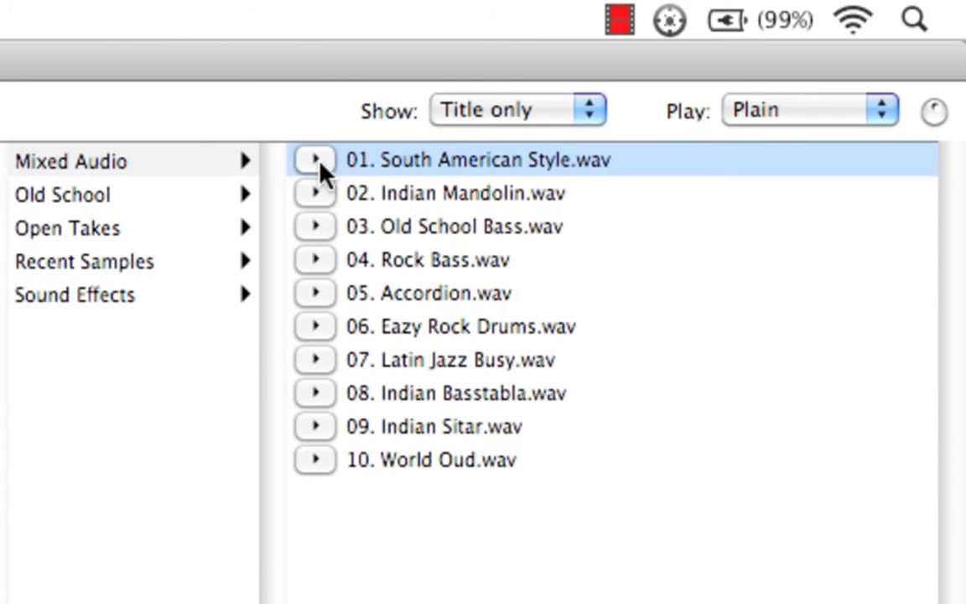
click(317, 194)
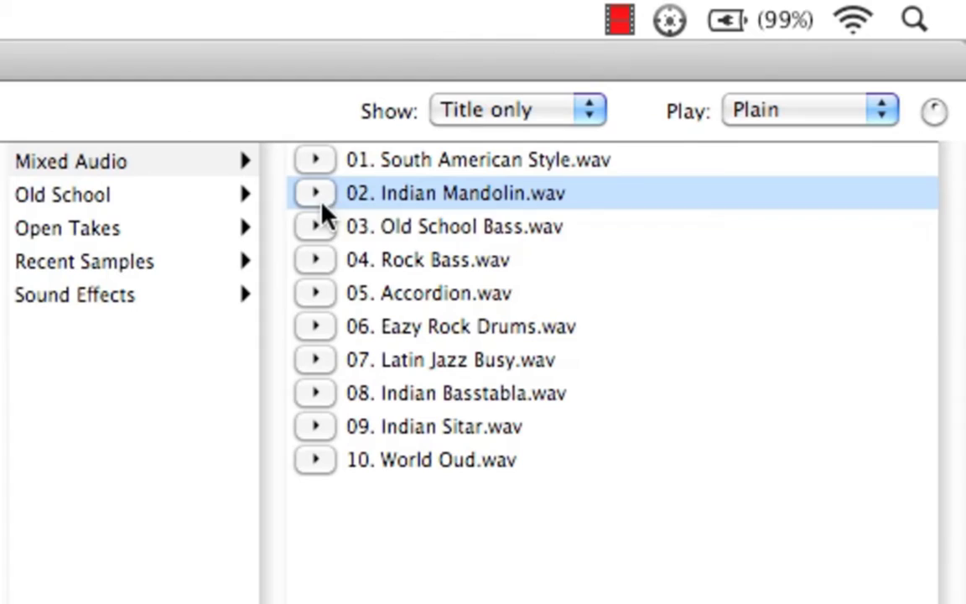
click(321, 225)
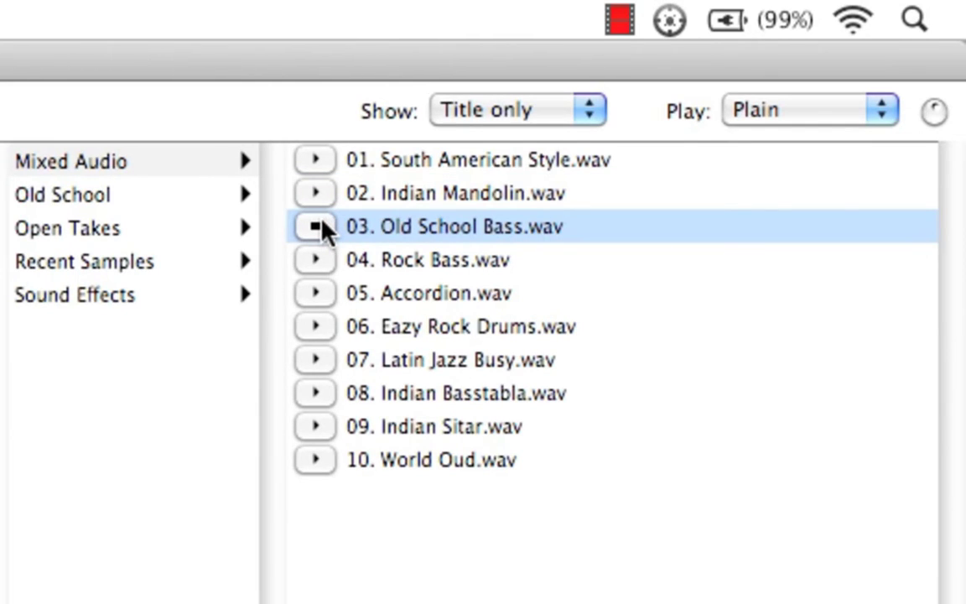
click(317, 326)
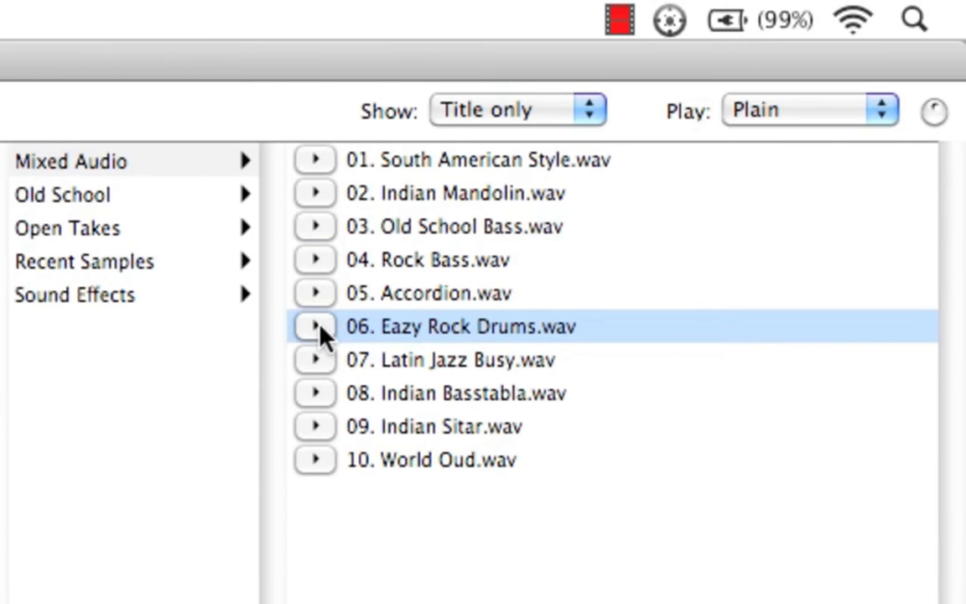
Step: Switch the sample display back to Waveform and select South American Style
click(573, 117)
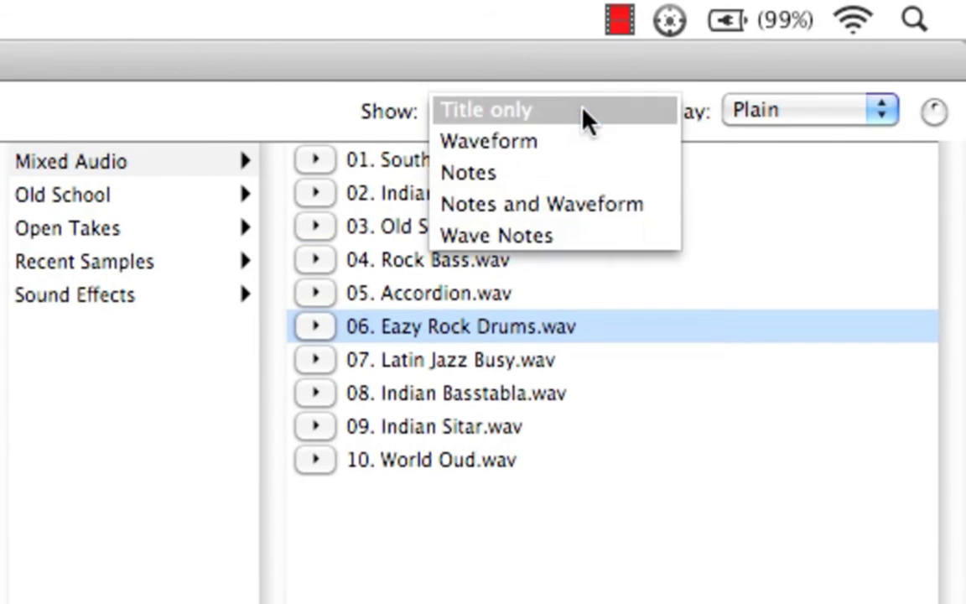
click(511, 143)
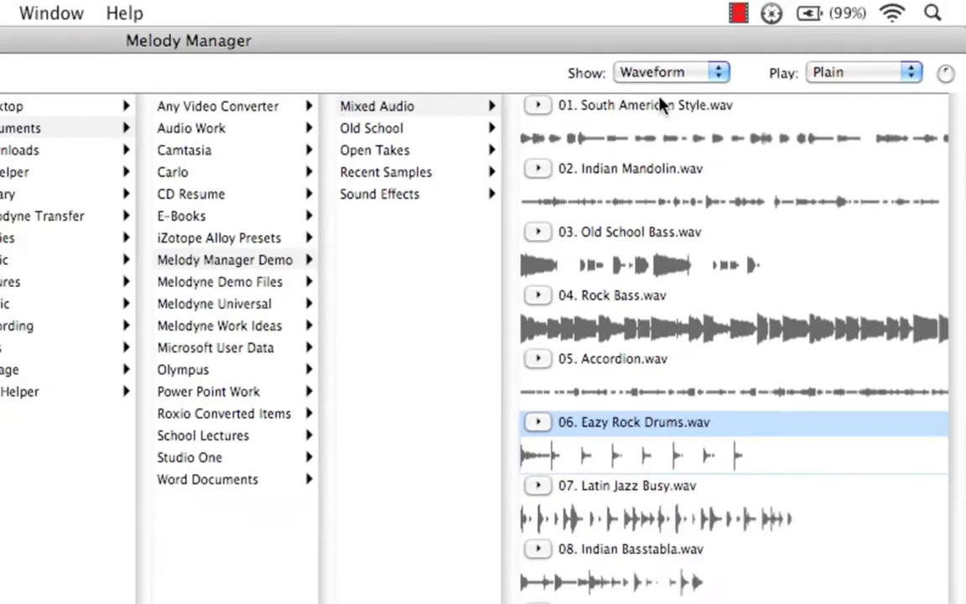
click(516, 147)
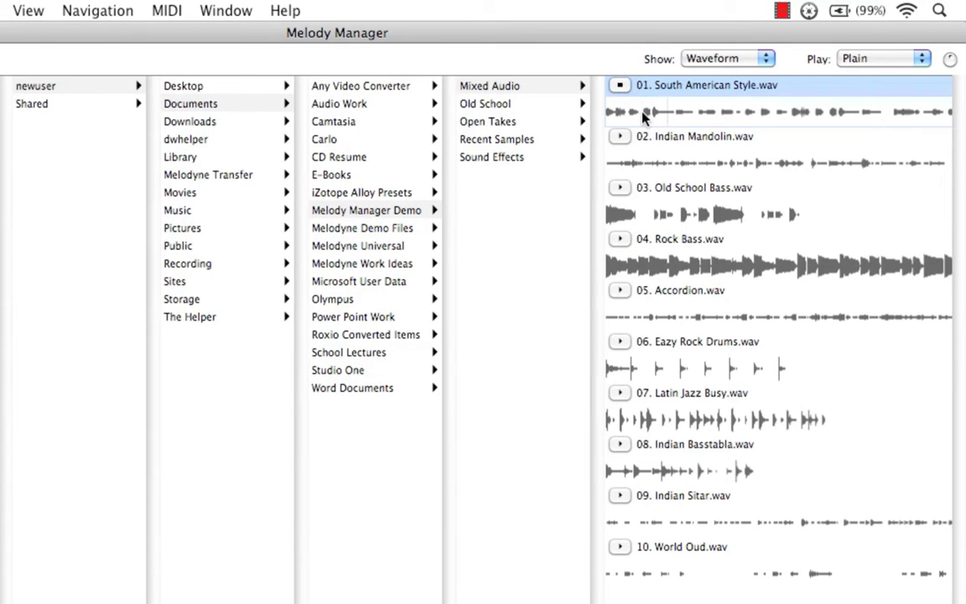
Step: Audition Old School Bass, Rock Bass, Latin Jazz Busy and World Oud, then stop World Oud
click(715, 215)
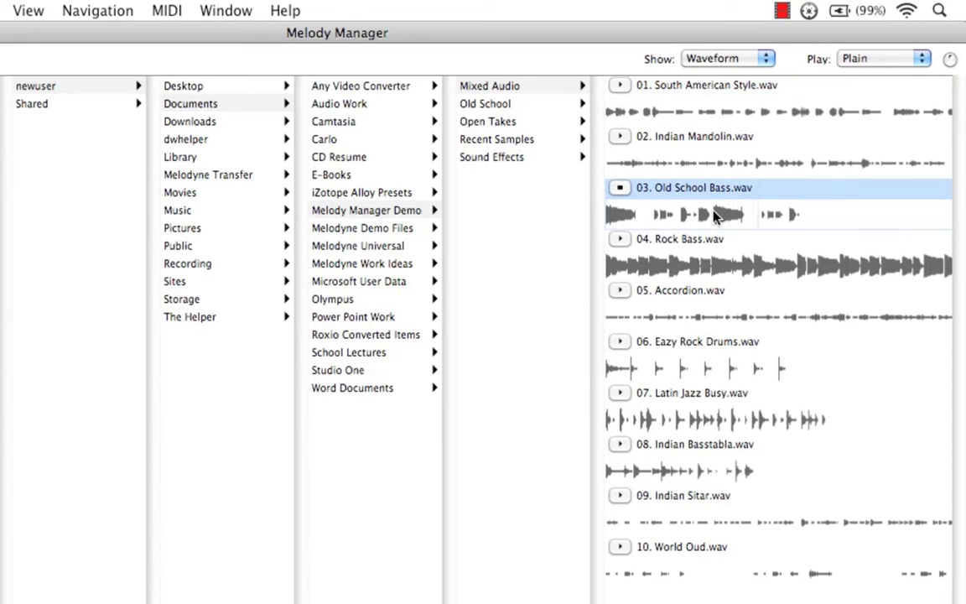
click(753, 267)
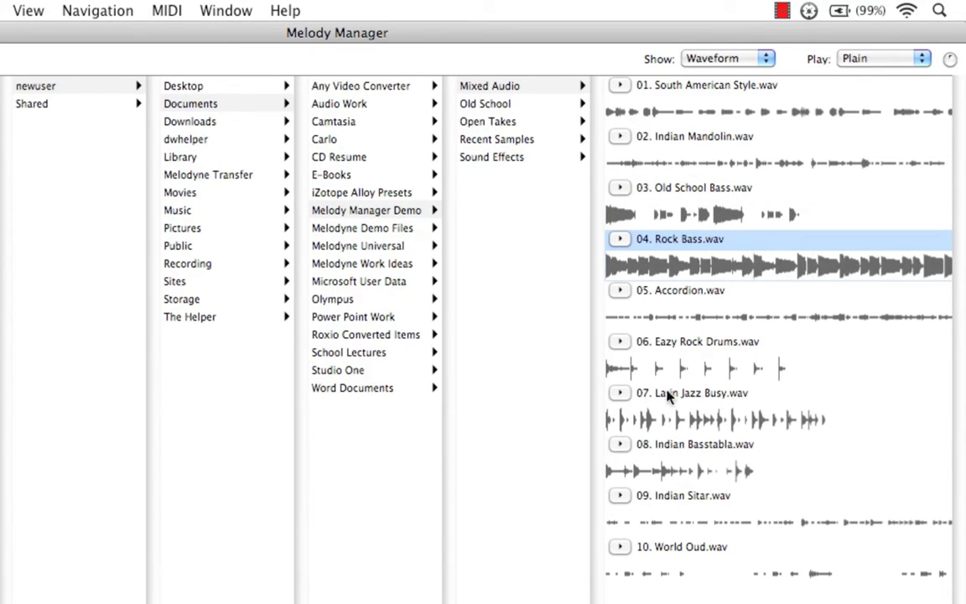
click(660, 421)
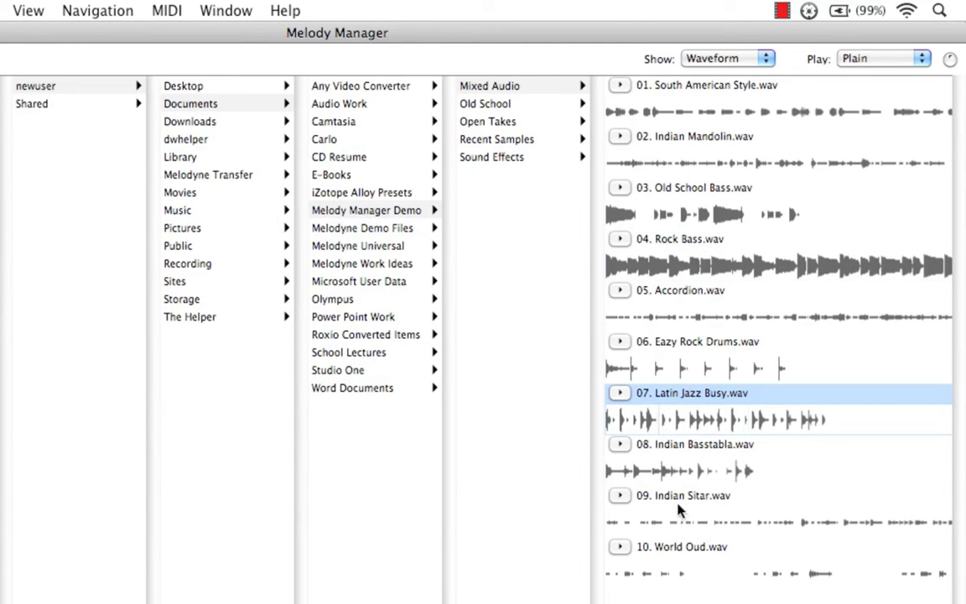
click(750, 579)
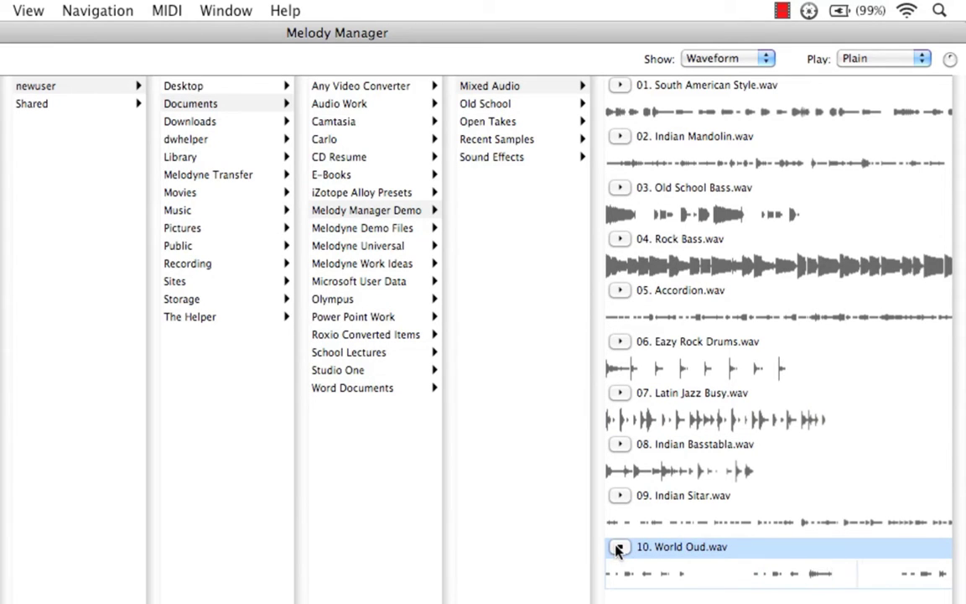
click(618, 548)
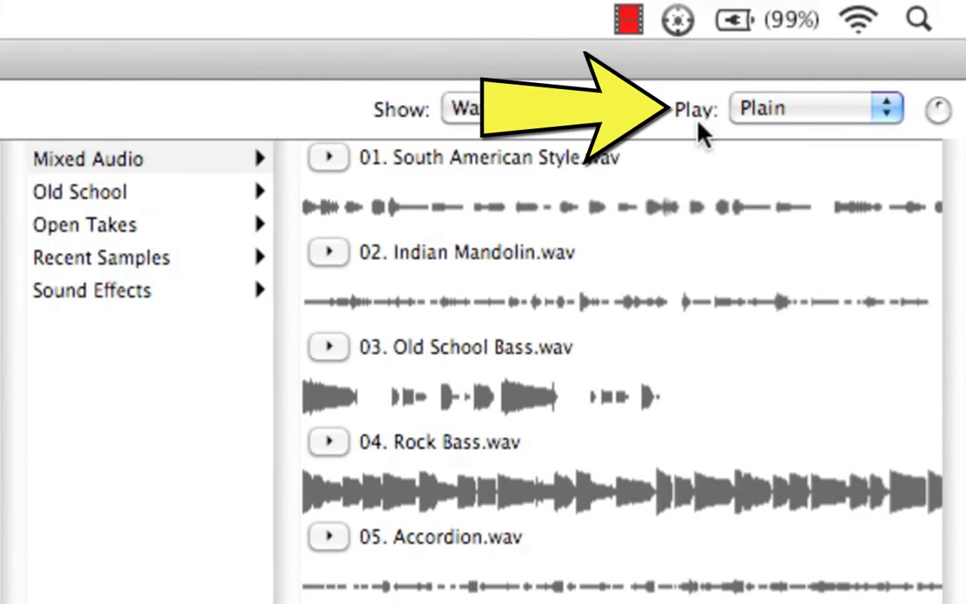
Step: Set playback to Cycle and loop the Old School Bass sample, then stop it
click(892, 109)
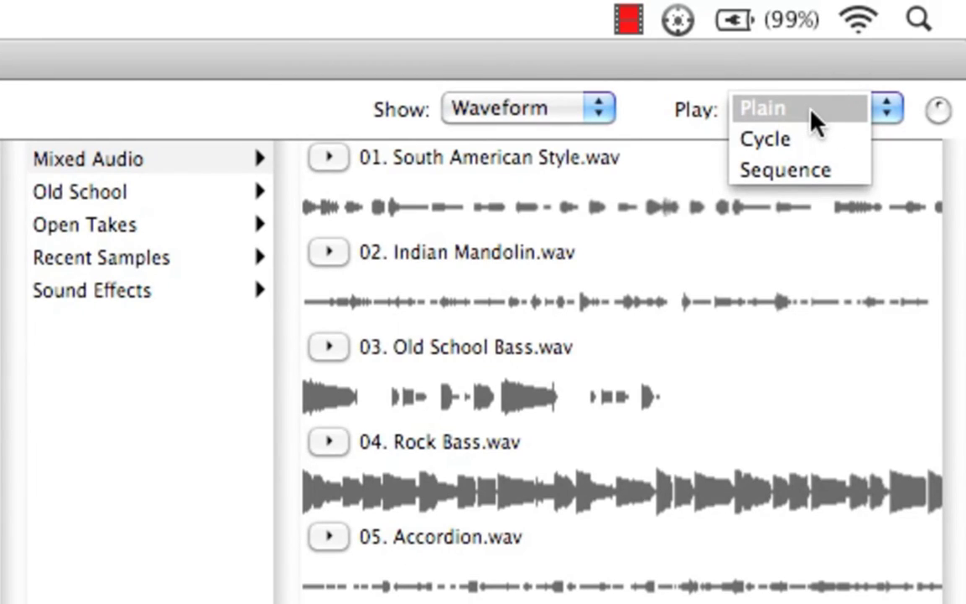
click(809, 138)
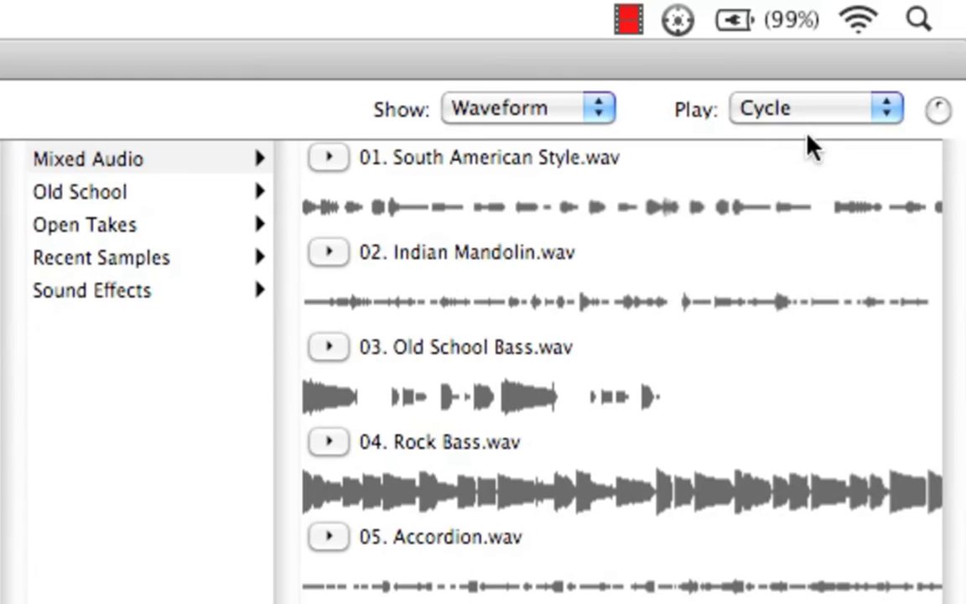
click(329, 347)
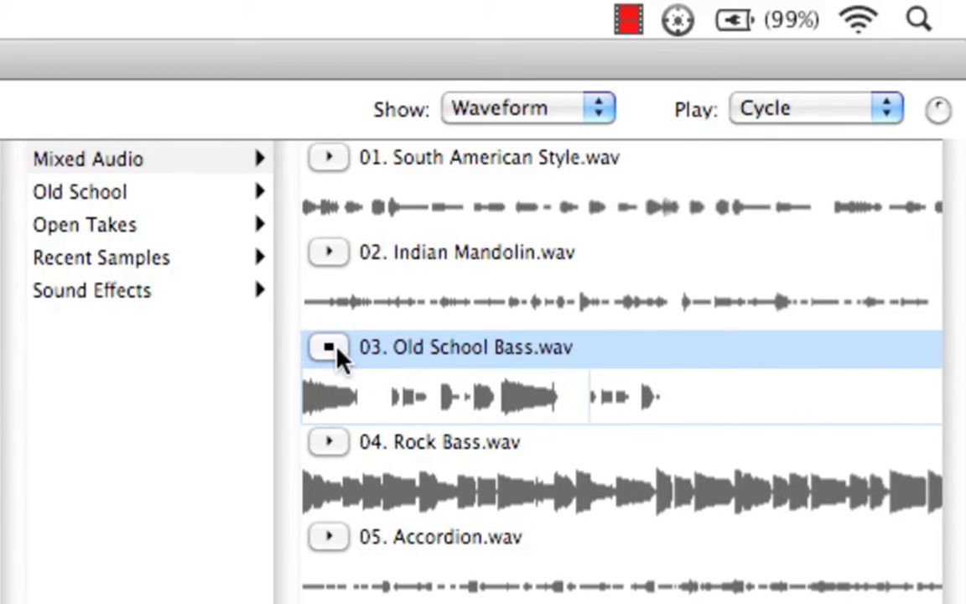
click(329, 348)
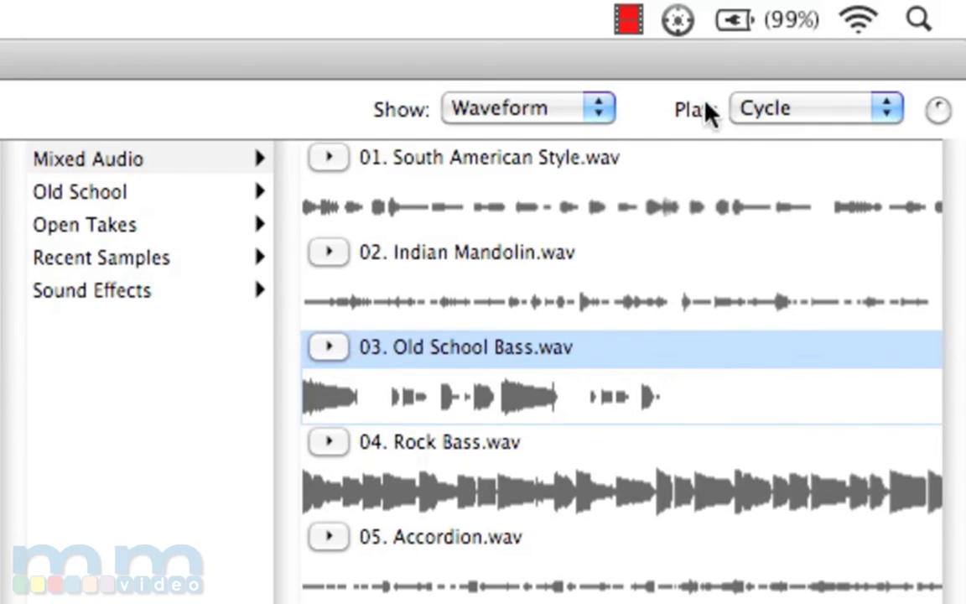
Step: Set playback to Sequence and play the Old School samples from Bassy Slap to Hi Hat Drums
click(781, 116)
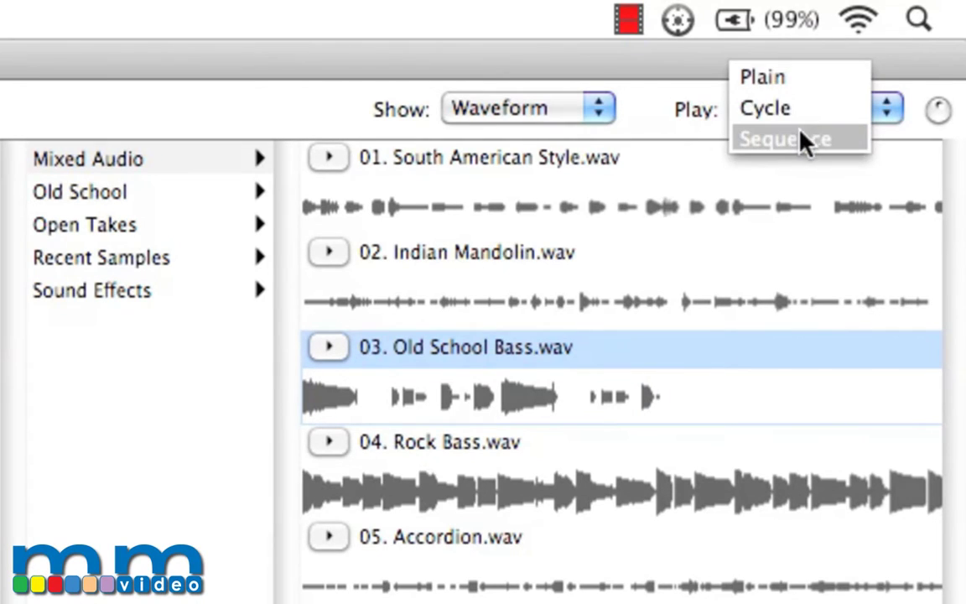
click(802, 140)
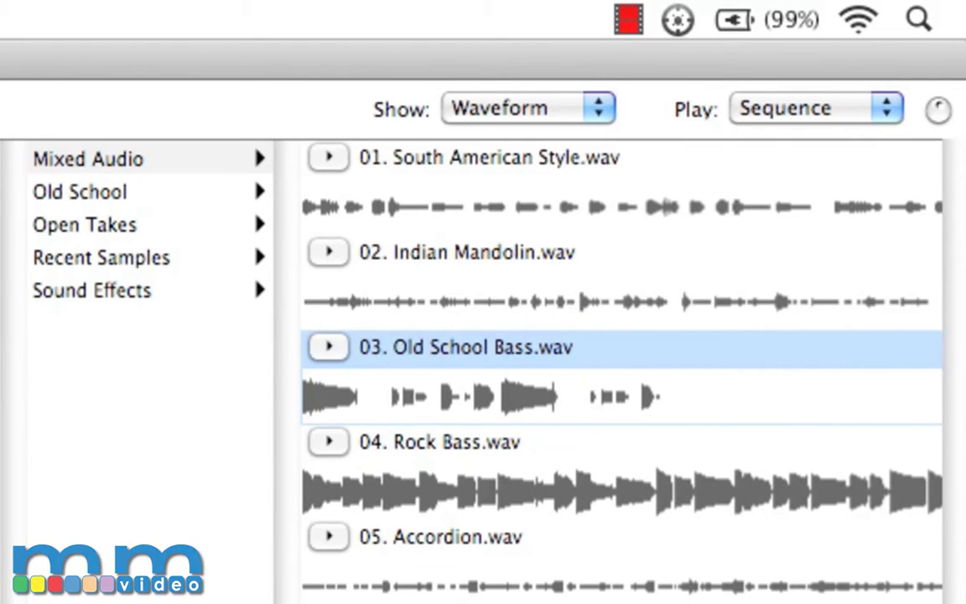
click(201, 193)
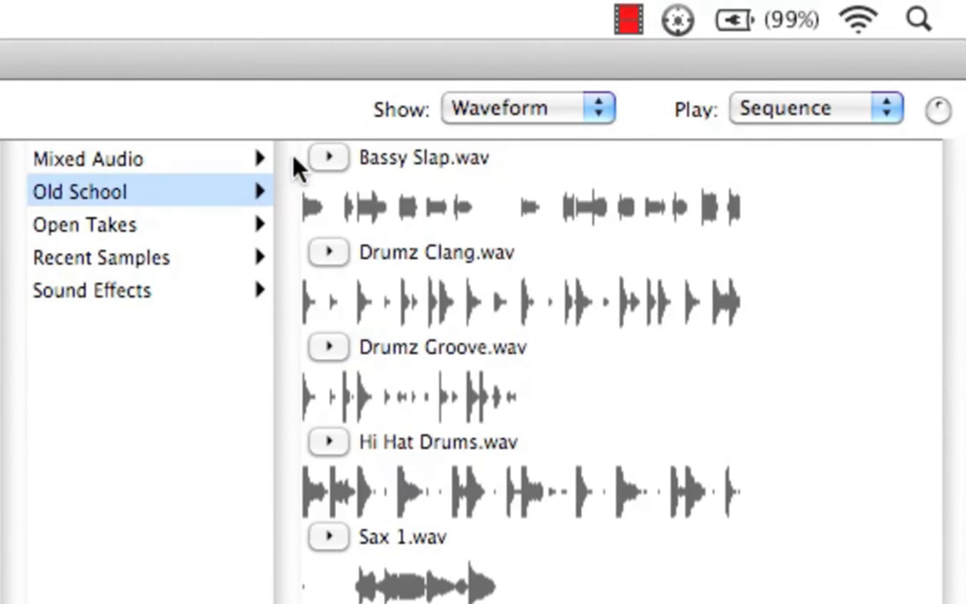
click(328, 158)
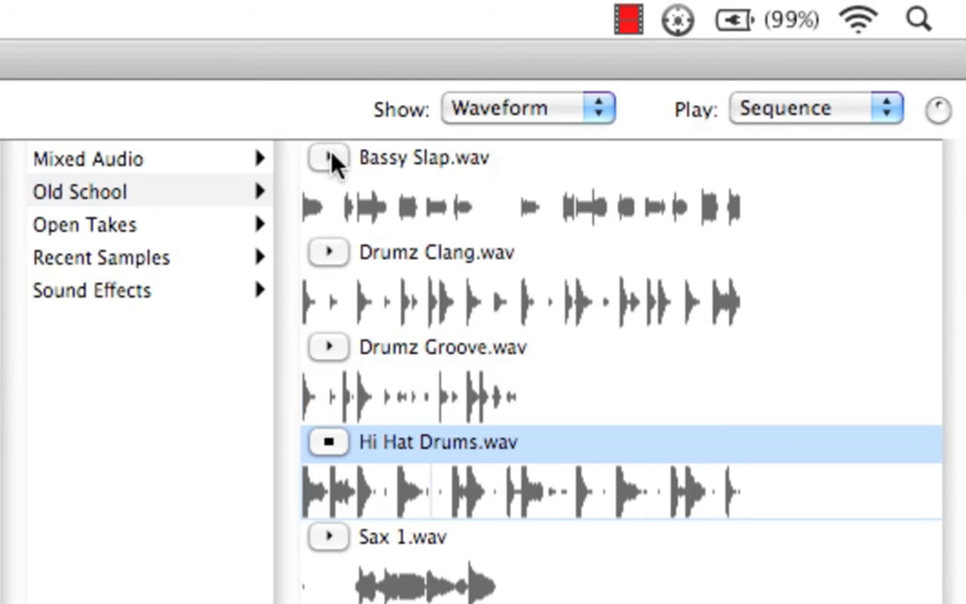
click(340, 438)
Step: Set playback to Plain, return to Mixed Audio, and rescan the current directory
click(889, 108)
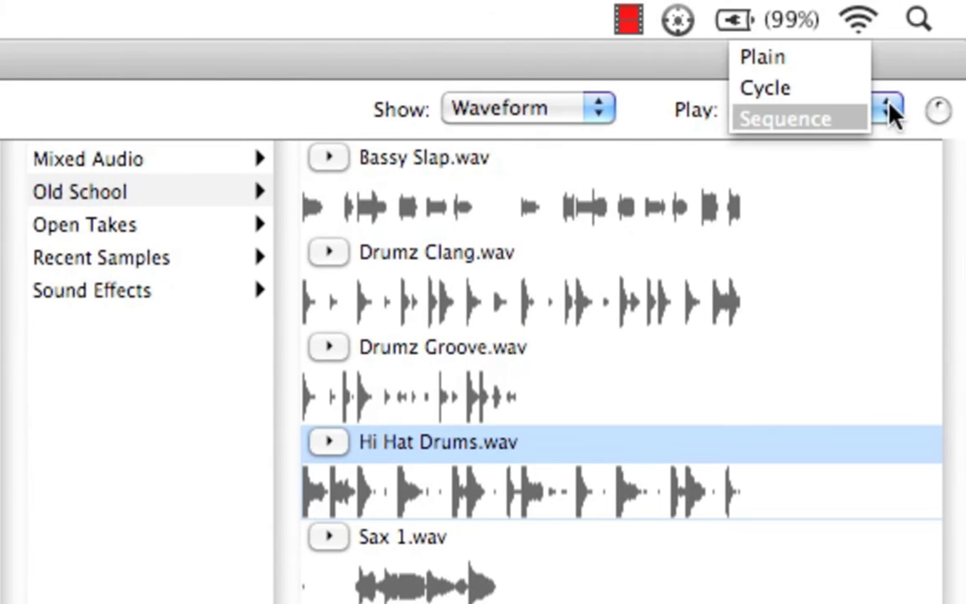
click(810, 66)
click(226, 166)
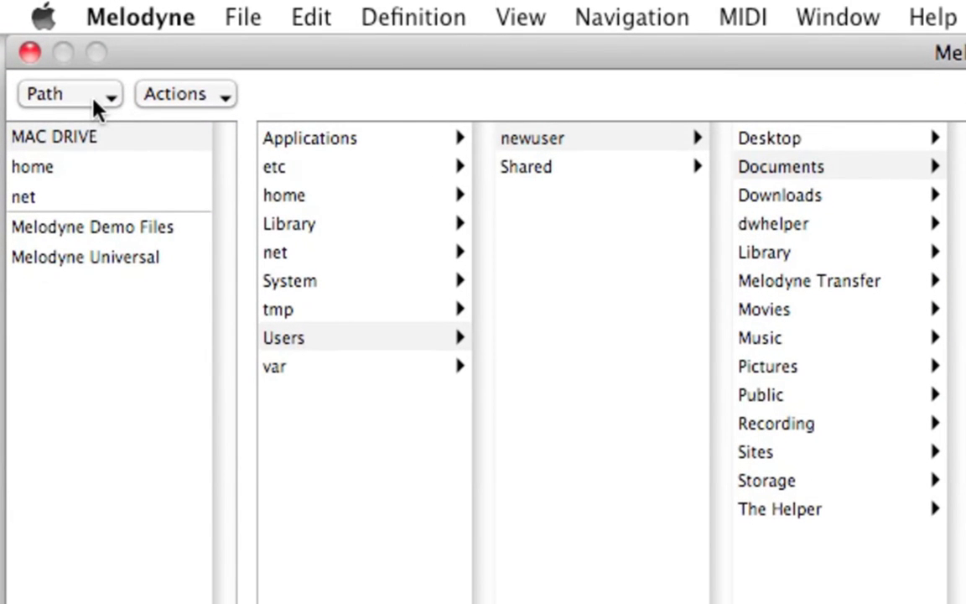
click(172, 94)
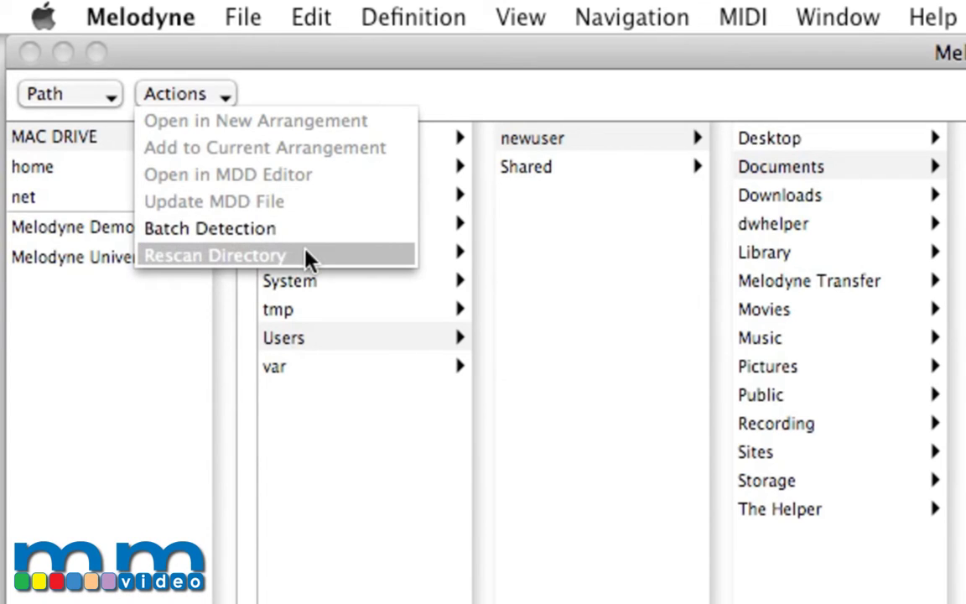
click(307, 260)
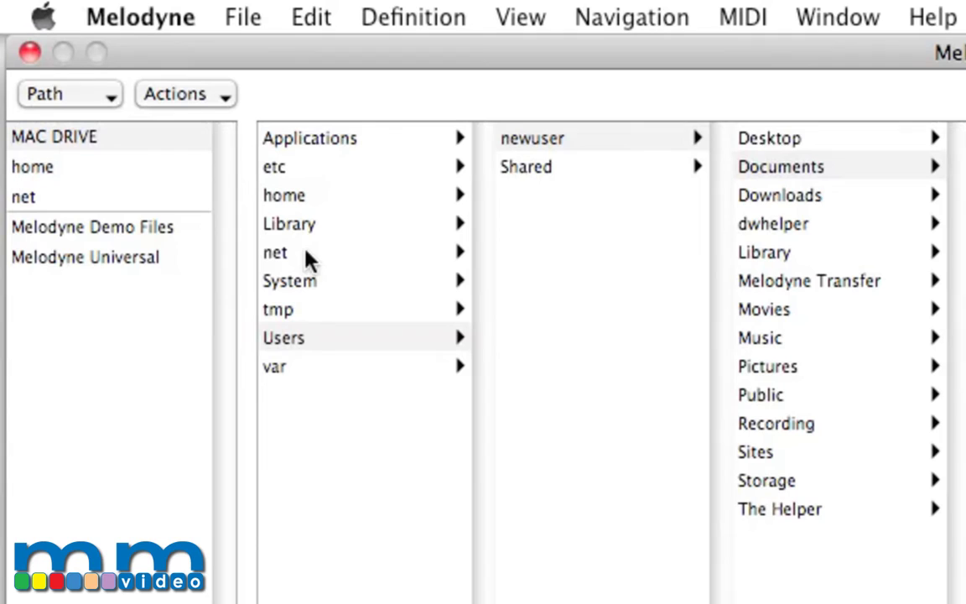
Step: Jump to Documents from the Path list and open Melody Manager Demo's Mixed Audio folder
click(112, 103)
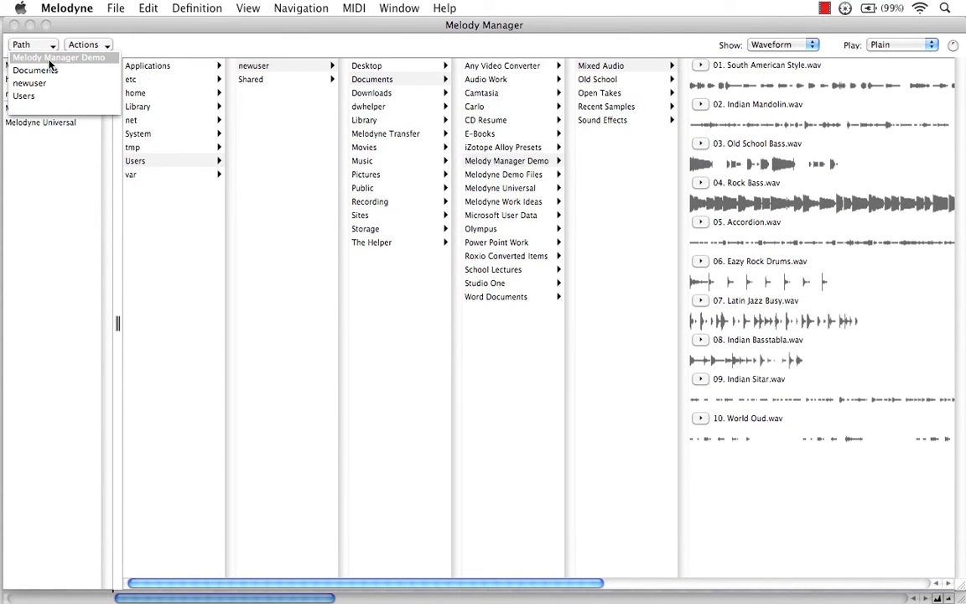
click(48, 72)
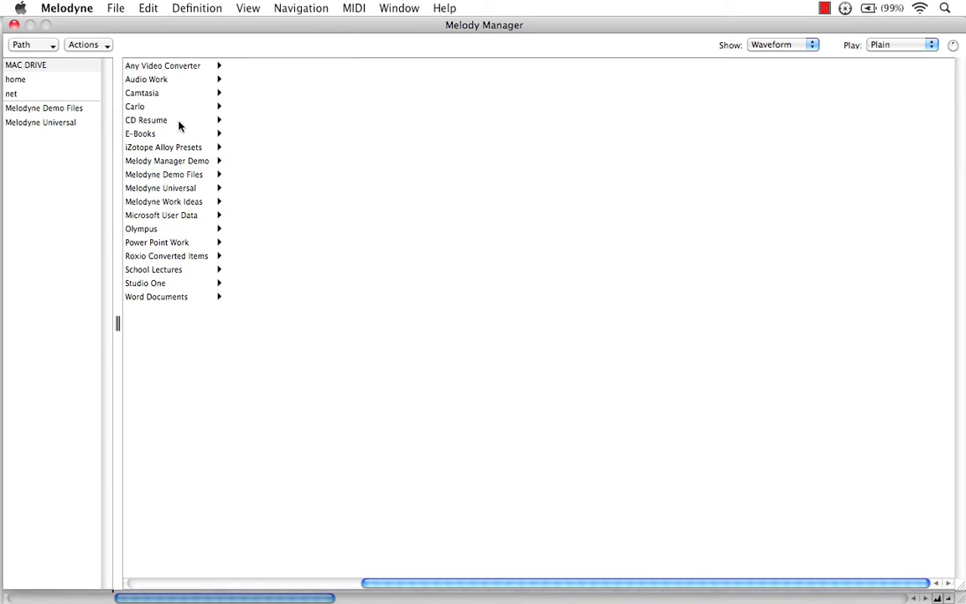
click(182, 162)
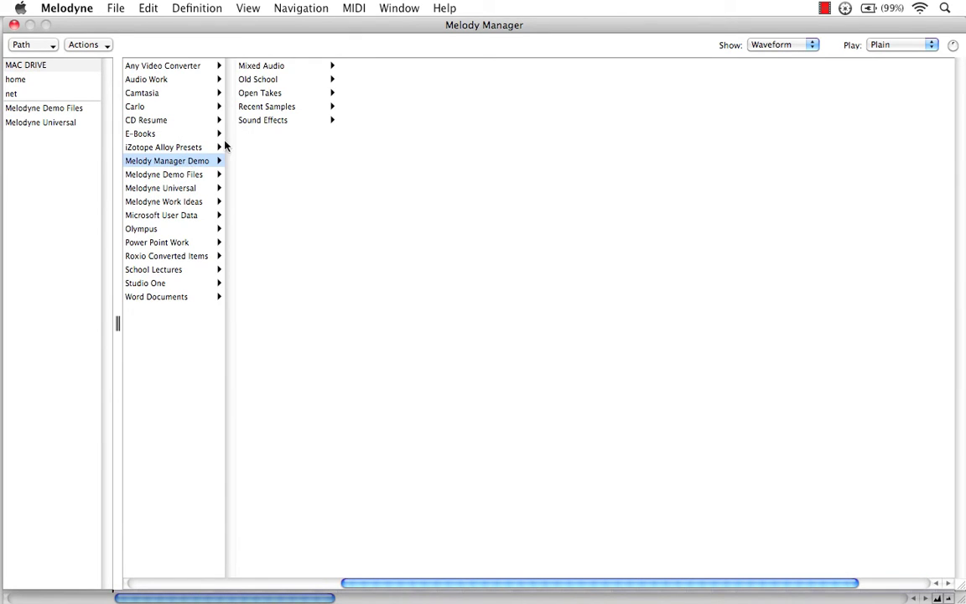
click(274, 69)
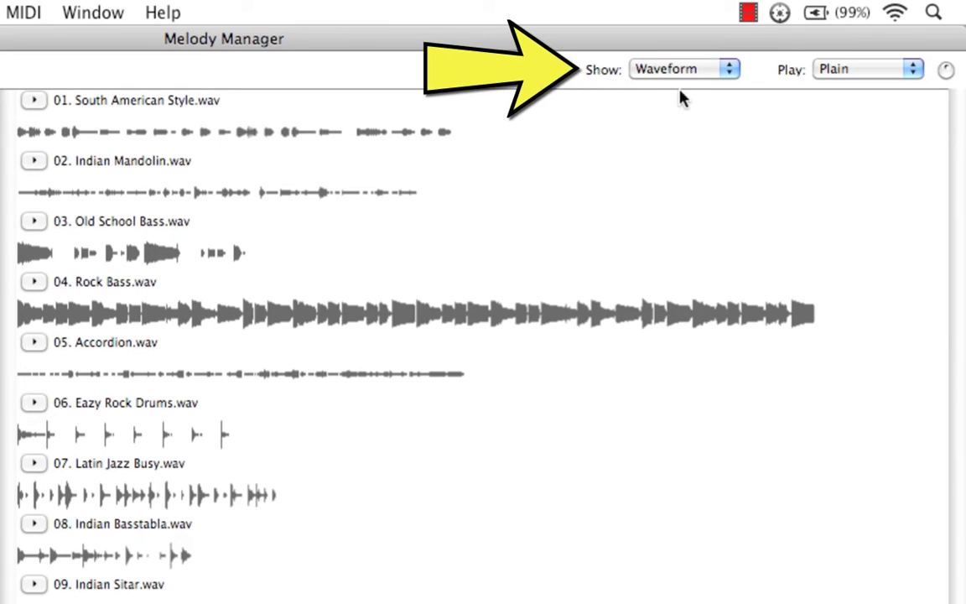
Step: Preview as Notes, Notes and Waveform, Wave Notes, back to Waveform, then select South American Style
click(727, 74)
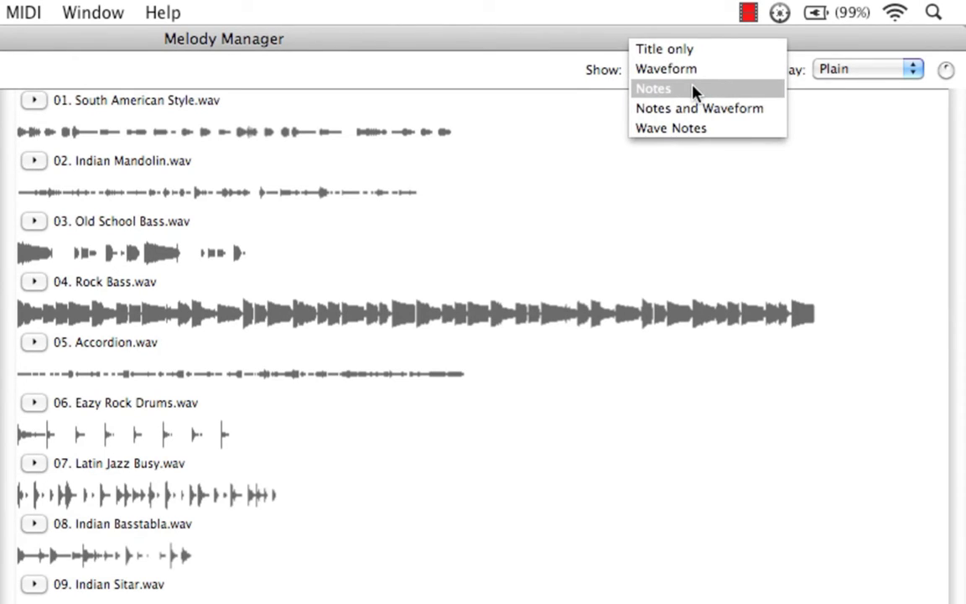
click(695, 90)
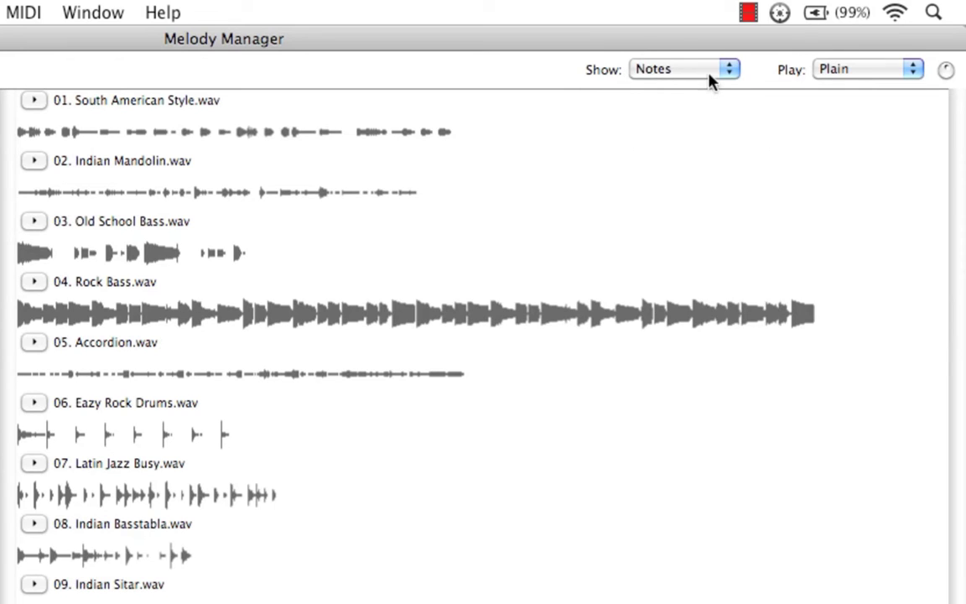
click(710, 78)
click(704, 94)
click(703, 78)
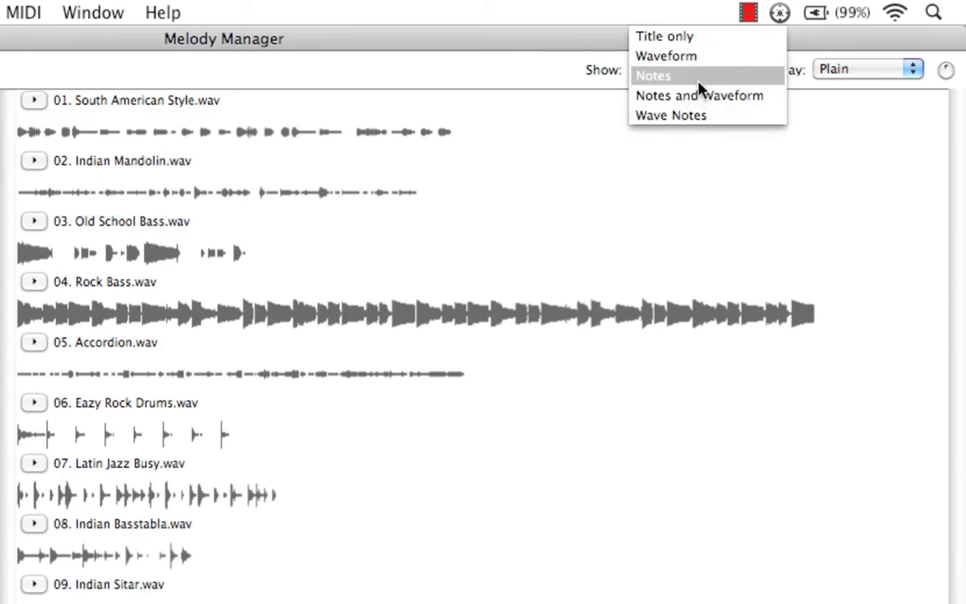
click(693, 115)
click(711, 70)
click(707, 56)
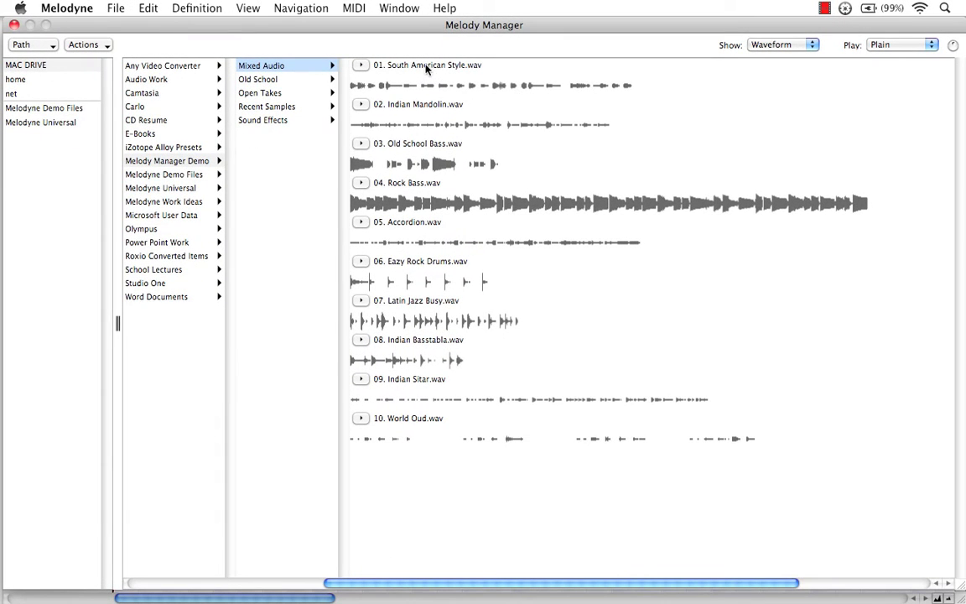
click(426, 66)
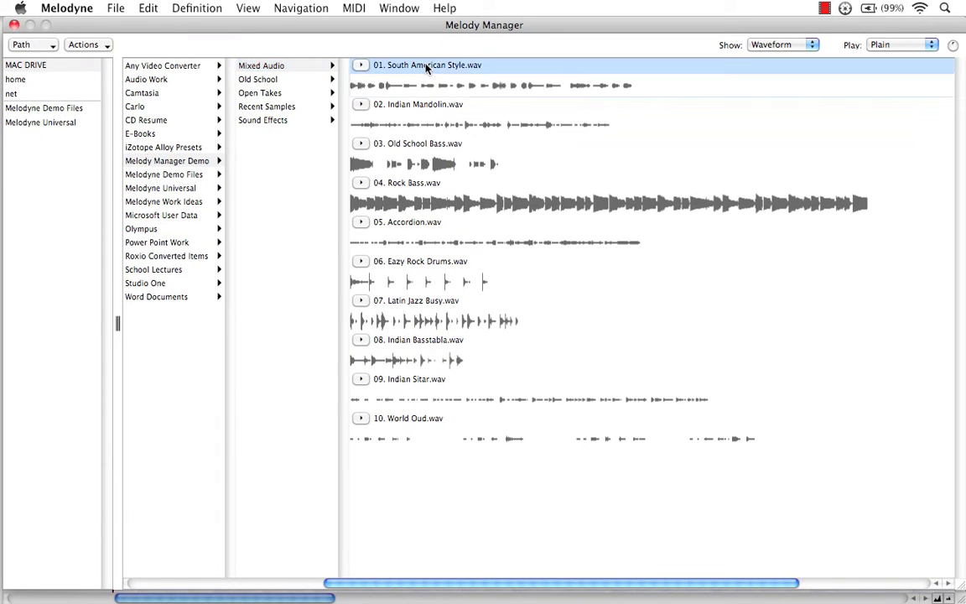
Step: Open South American Style in a new arrangement, show the Transport Bar, and play it once
click(106, 44)
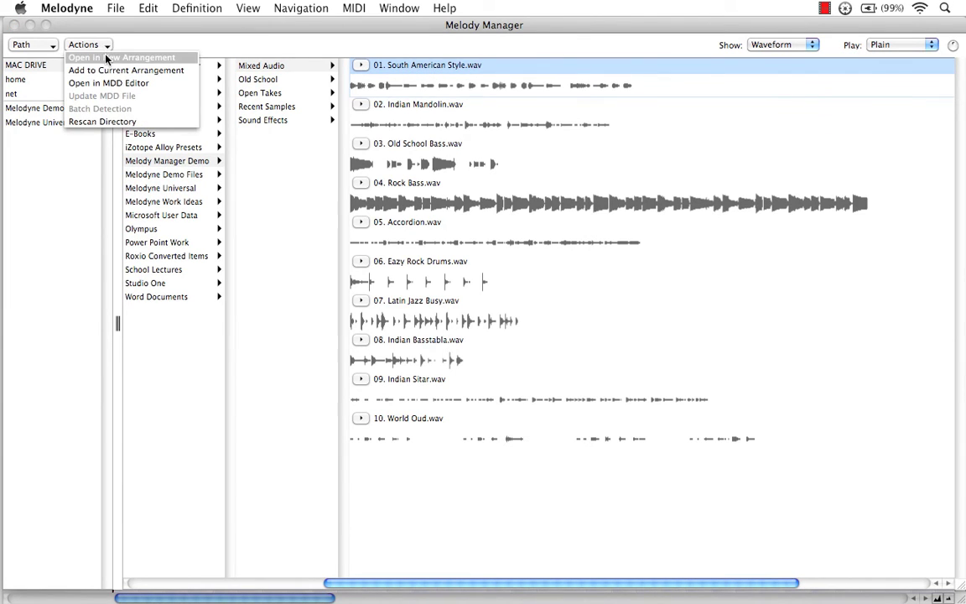
click(107, 57)
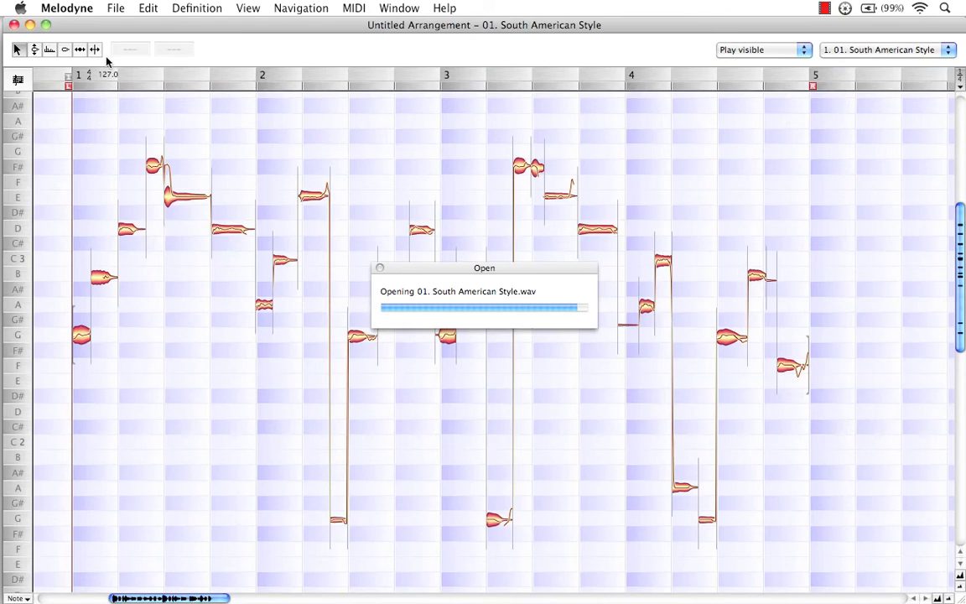
click(409, 8)
click(377, 27)
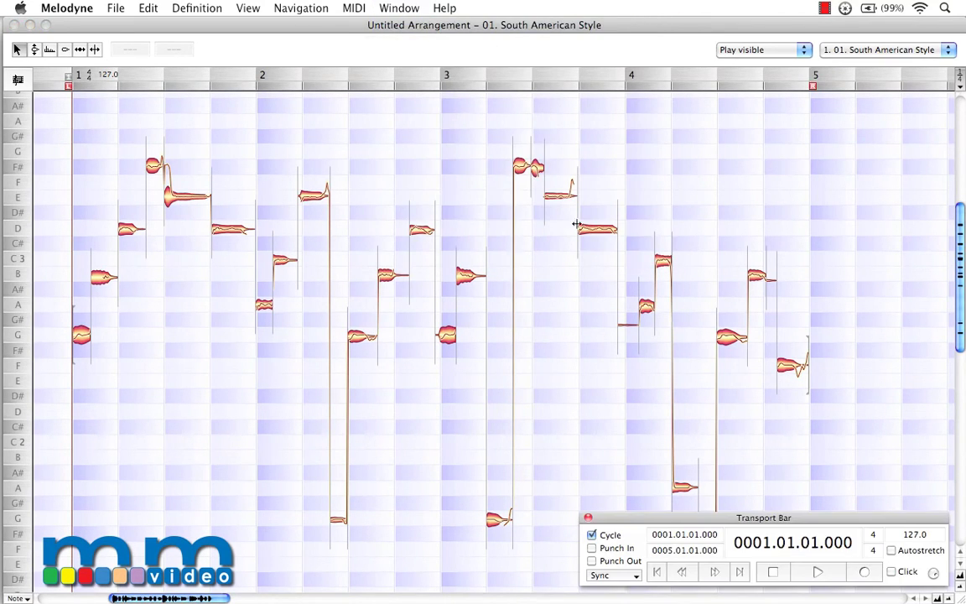
click(816, 571)
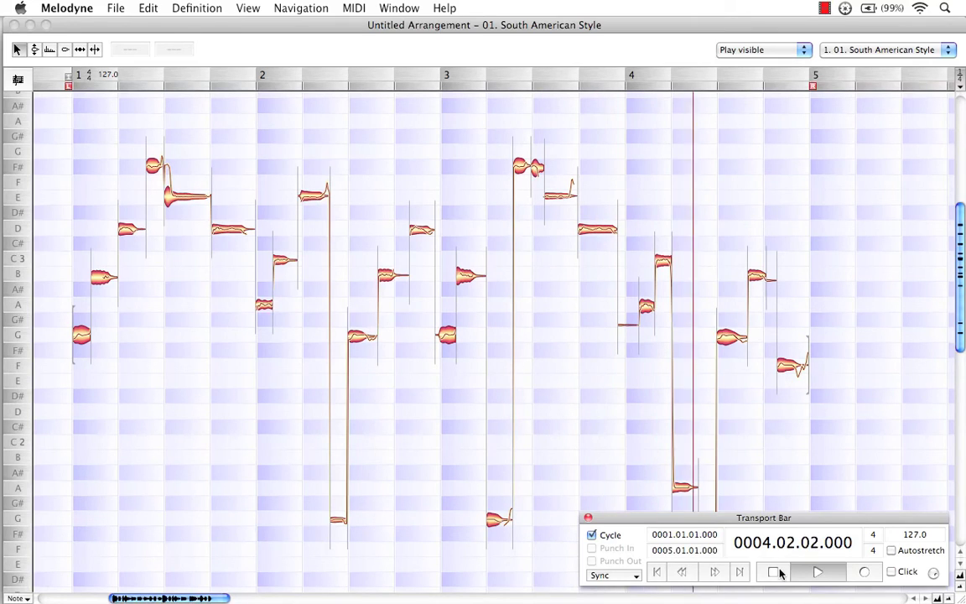
click(777, 571)
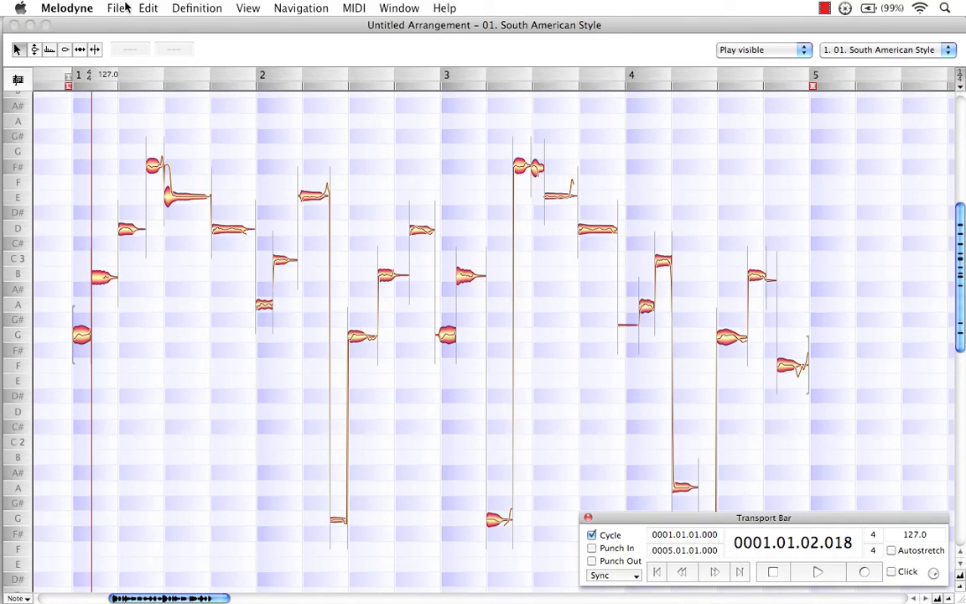
Step: Return to the Melody Manager and set the sample previews to Notes
click(119, 9)
click(146, 77)
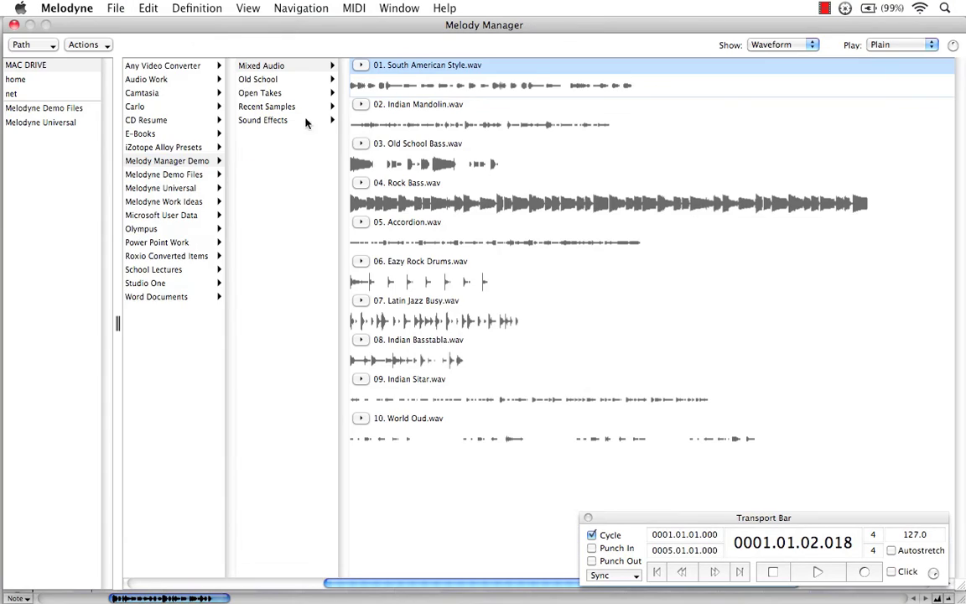
click(809, 49)
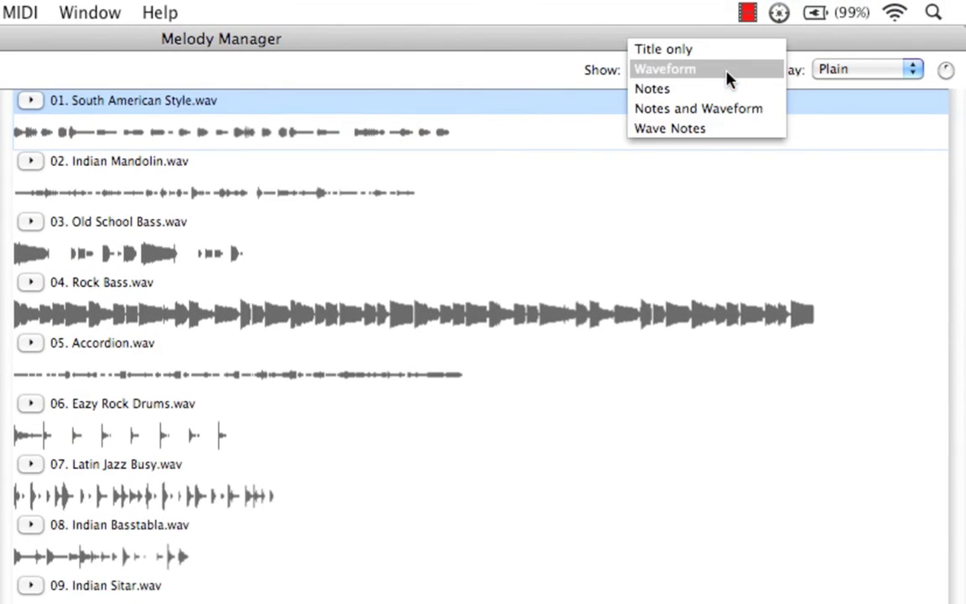
click(713, 90)
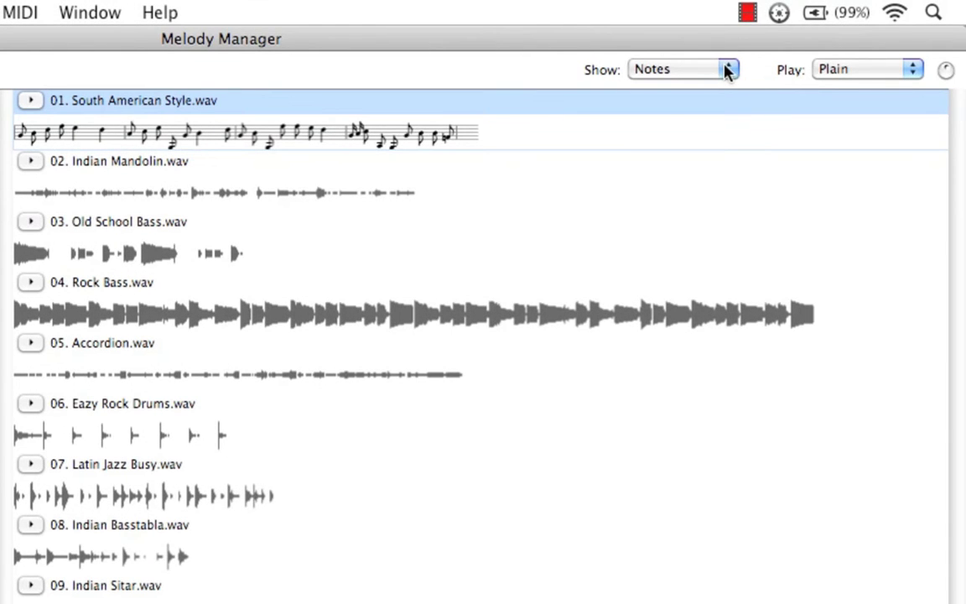
Step: Try the Notes and Waveform and Wave Notes previews, then settle on Notes
click(726, 69)
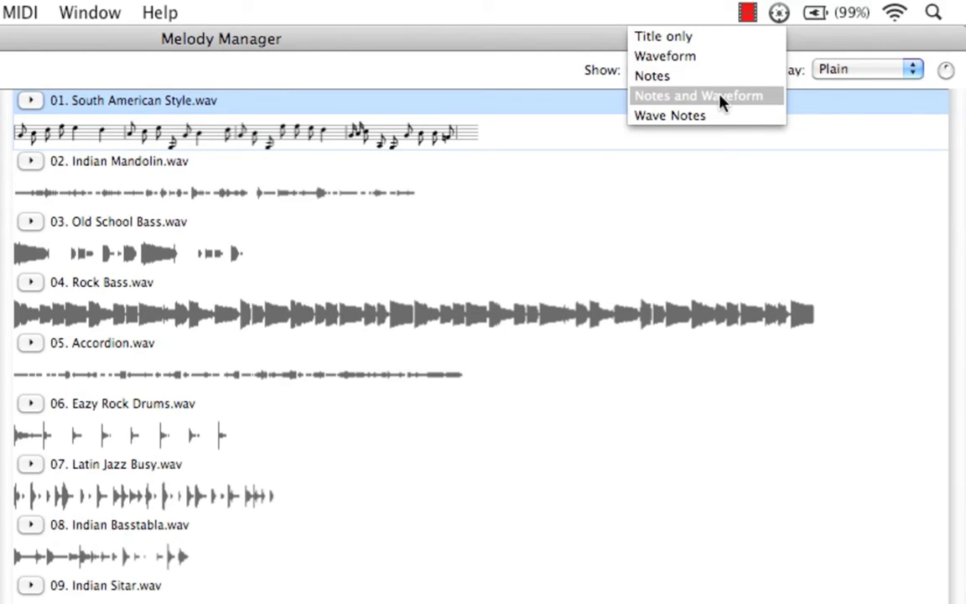
click(723, 99)
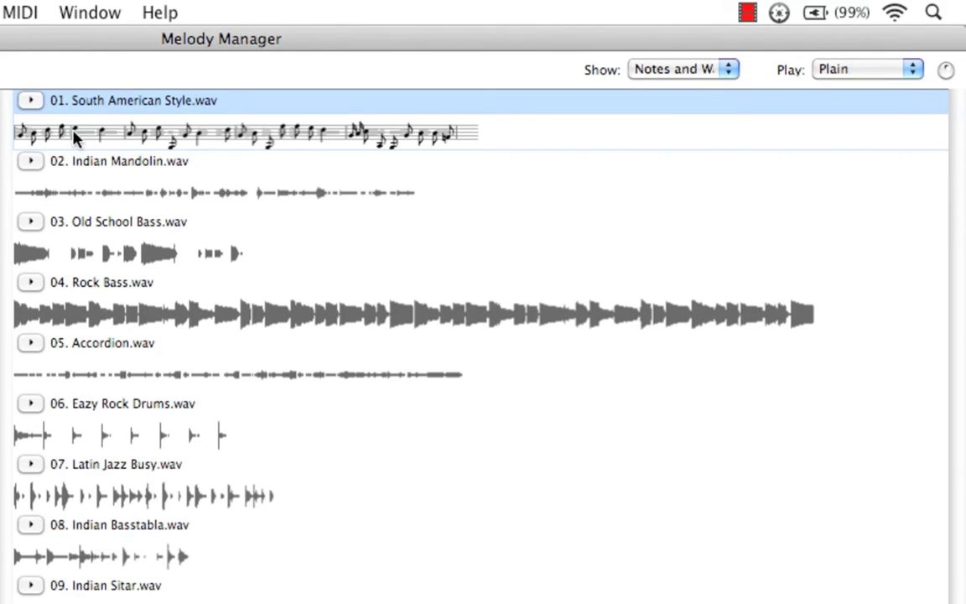
click(720, 76)
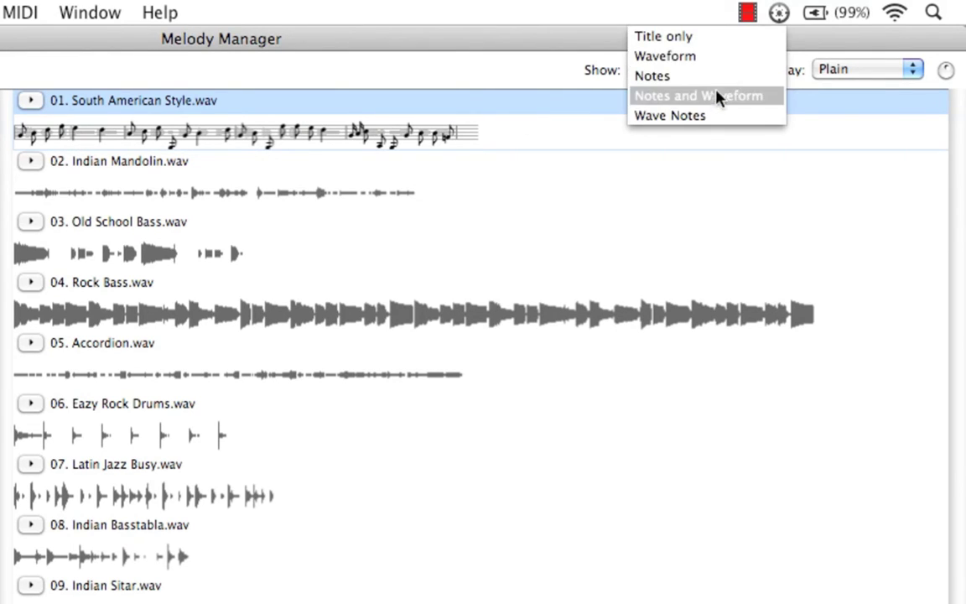
click(706, 115)
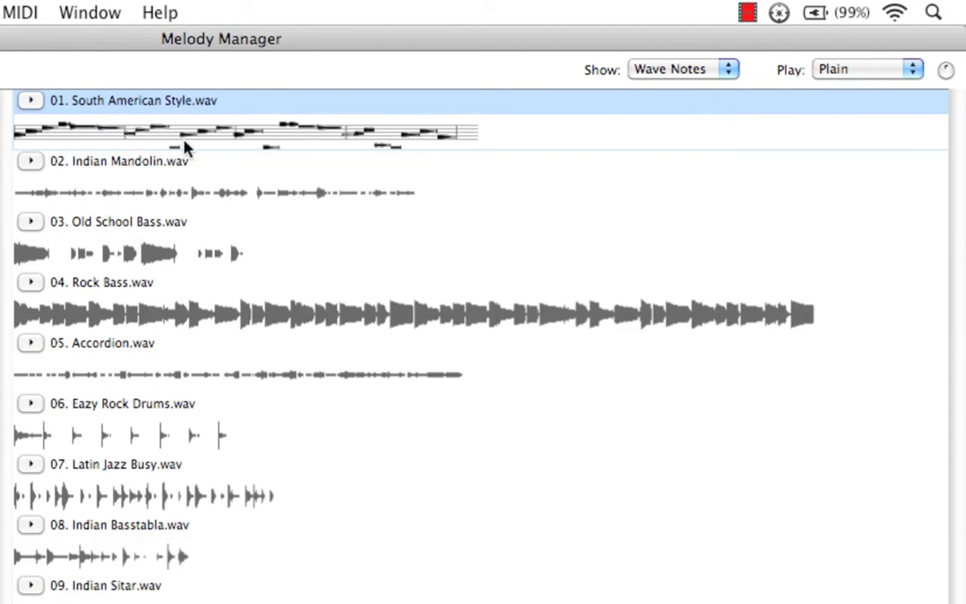
click(723, 70)
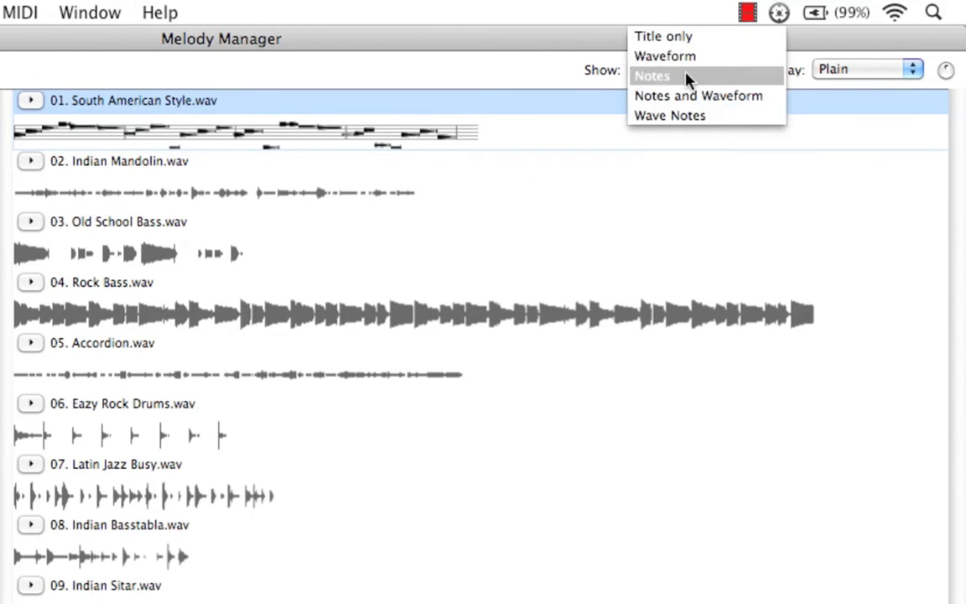
click(686, 76)
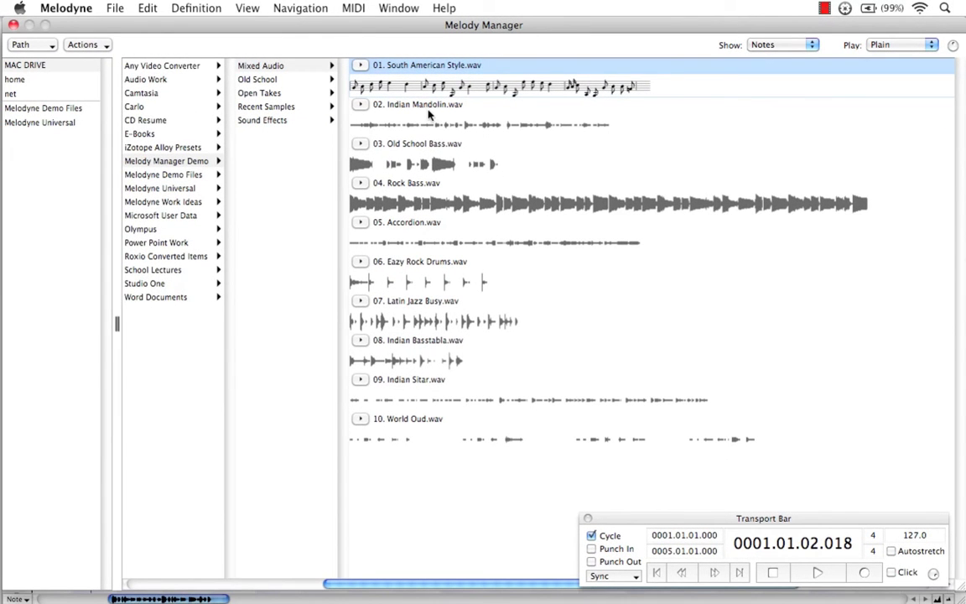
Step: Open Bassy Slap.wav from the Old School folder in a new arrangement
click(428, 106)
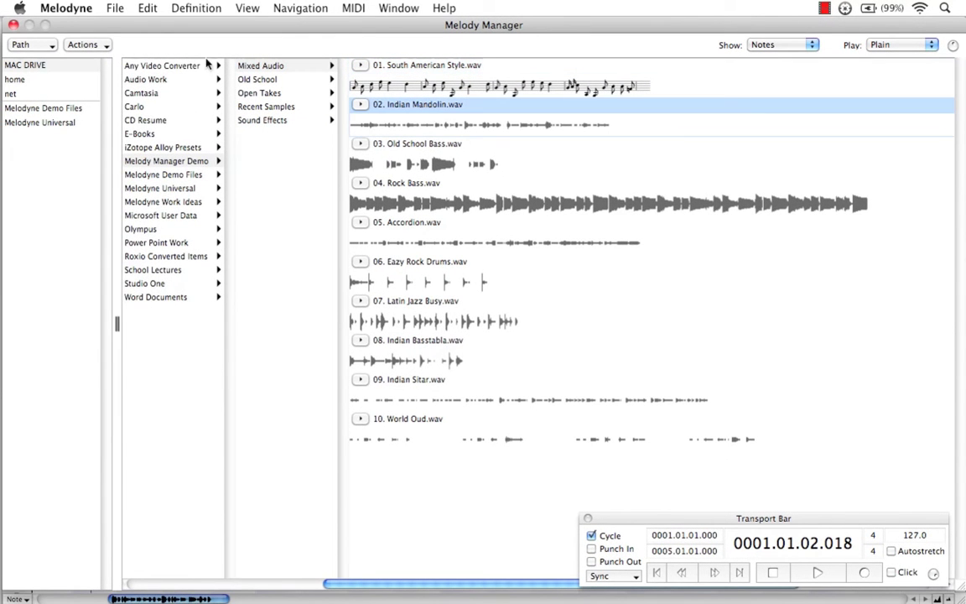
click(106, 46)
click(400, 110)
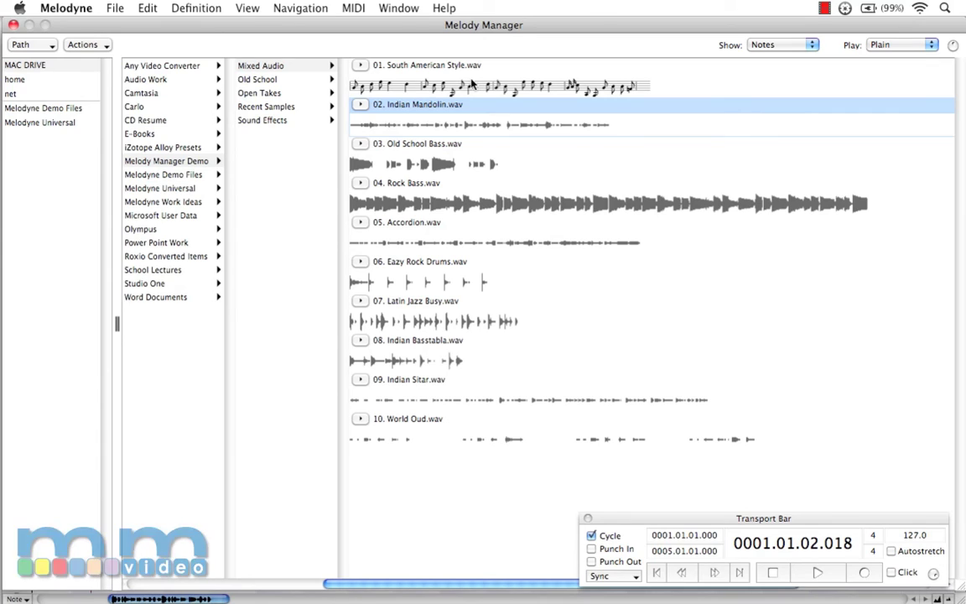
click(307, 80)
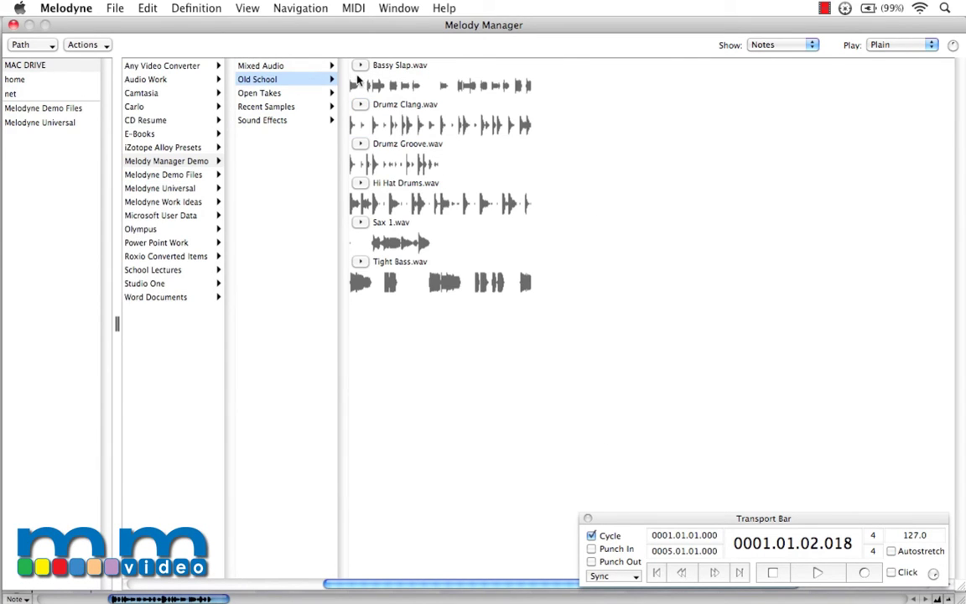
click(357, 62)
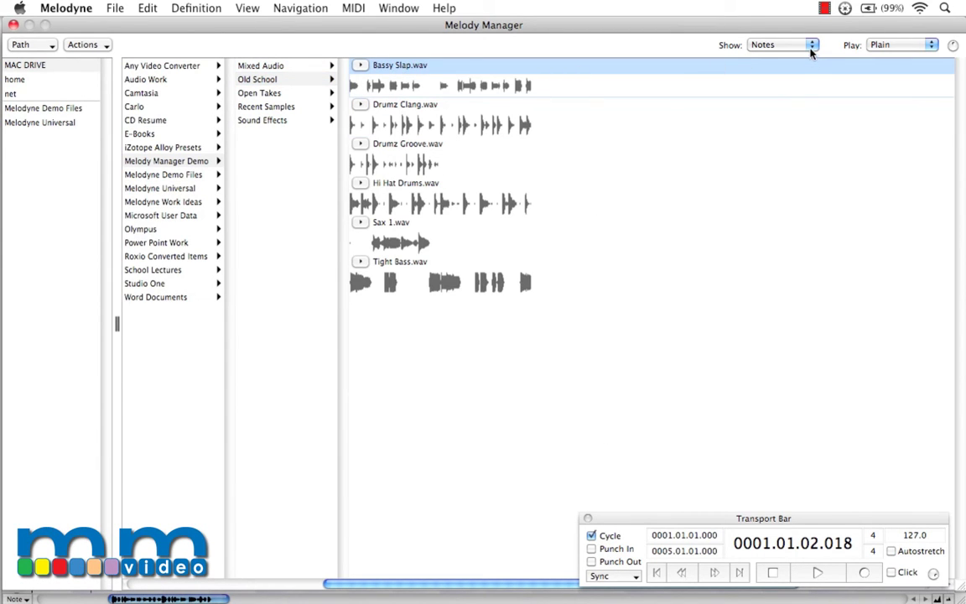
click(93, 44)
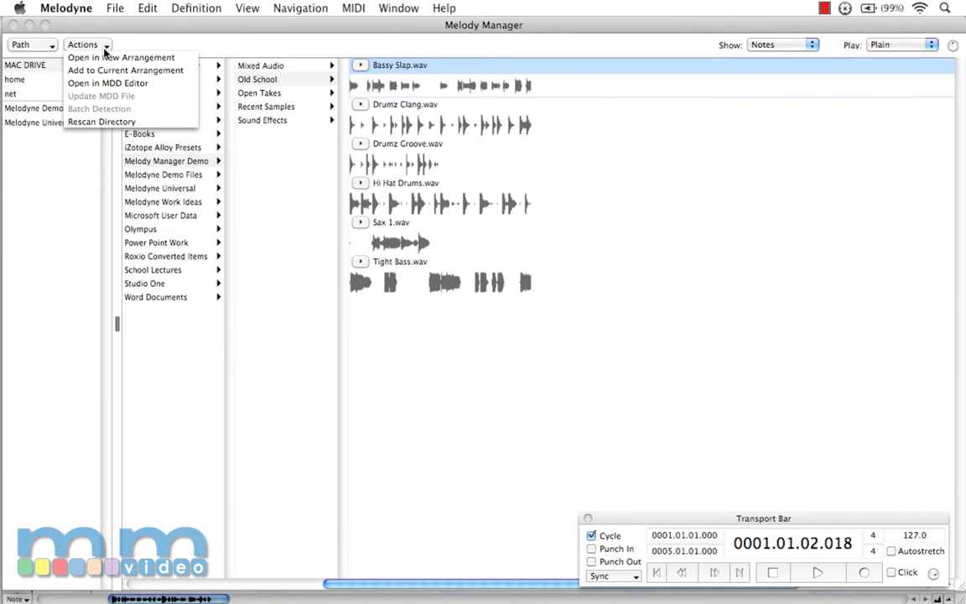
click(103, 58)
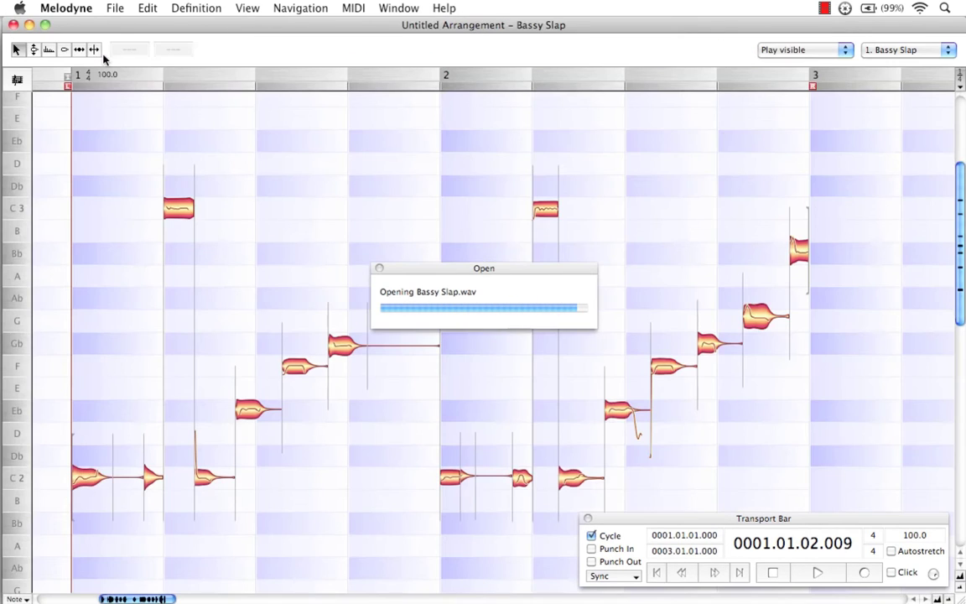
Step: Play the Bassy Slap arrangement, then stop playback
click(738, 533)
click(813, 573)
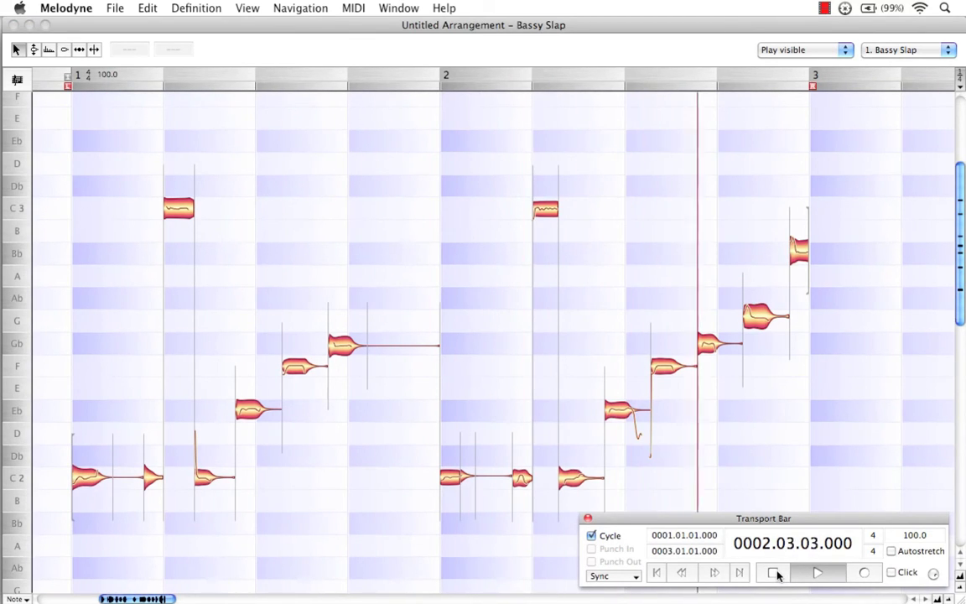
key(space)
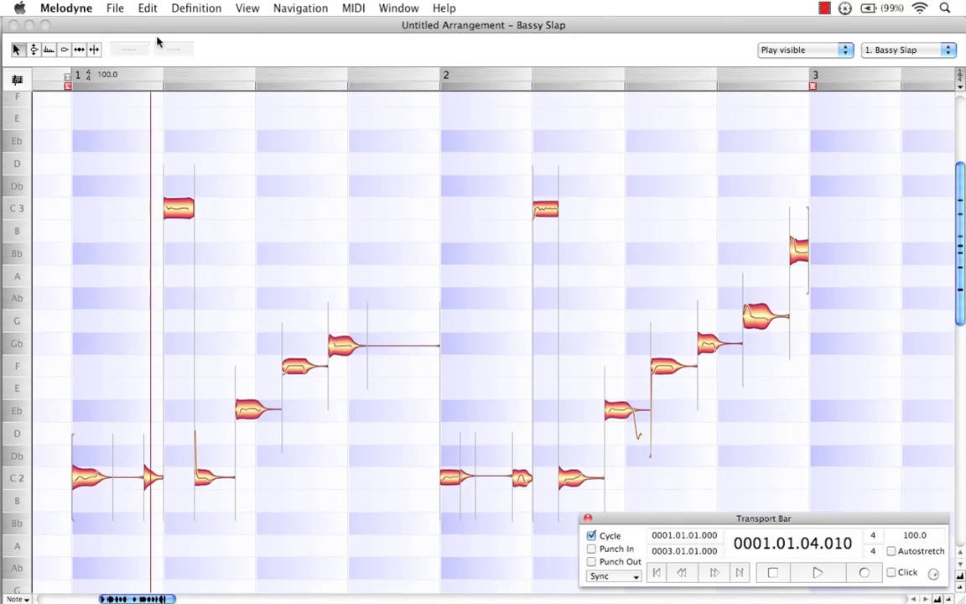
click(114, 9)
Step: Back in the Melody Manager, run Batch Detection on the Old School folder only
click(139, 79)
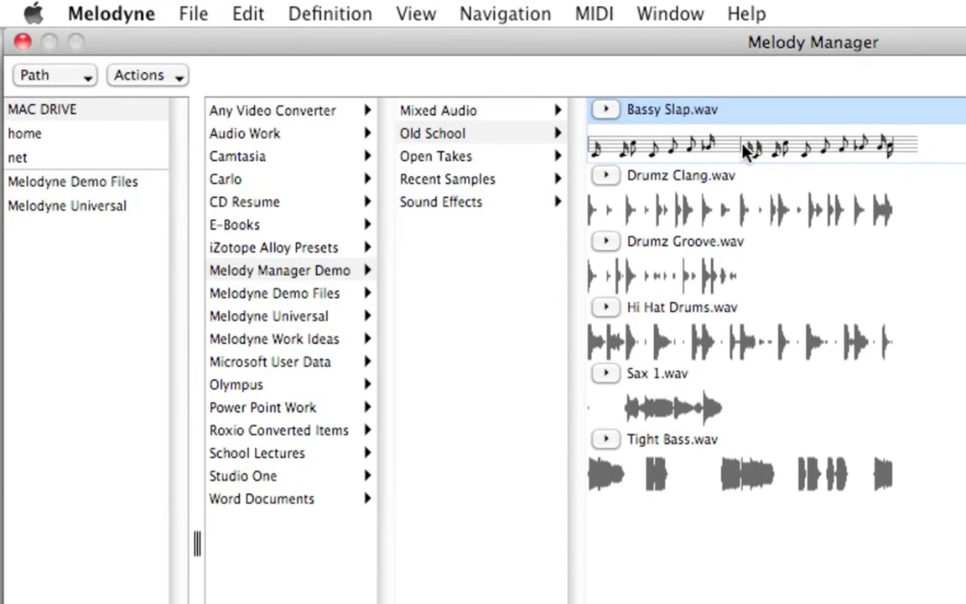
key(Left)
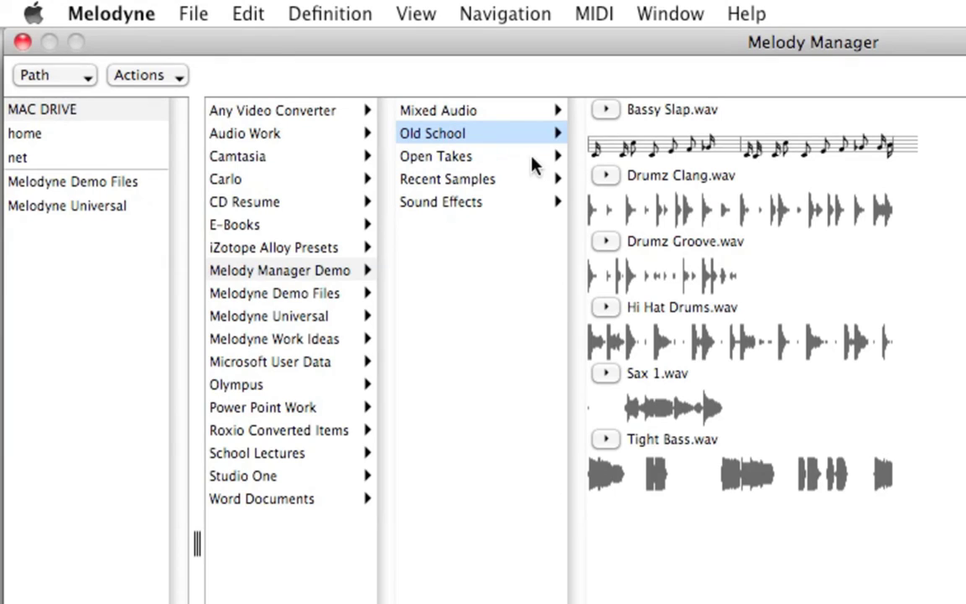
click(473, 156)
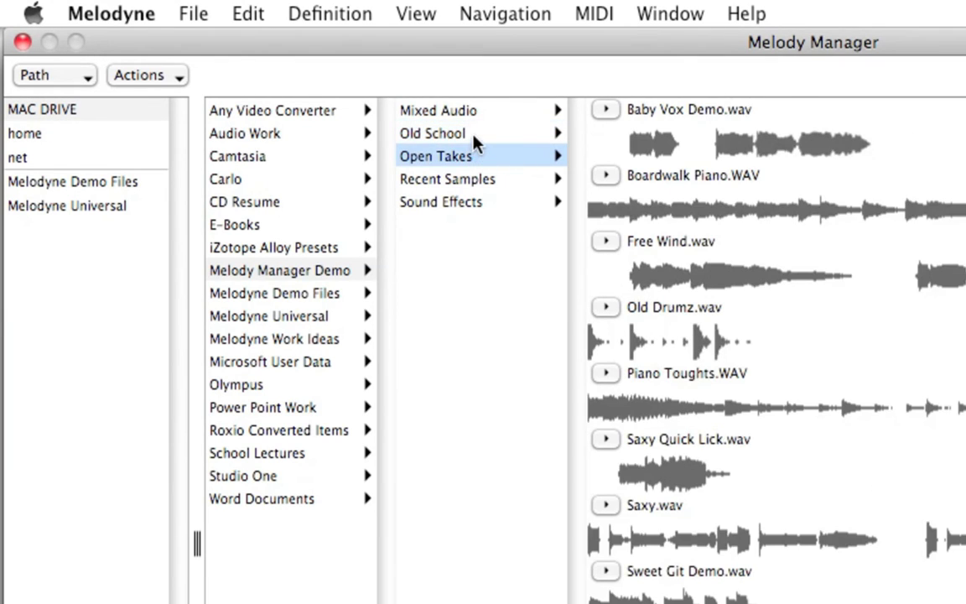
click(474, 142)
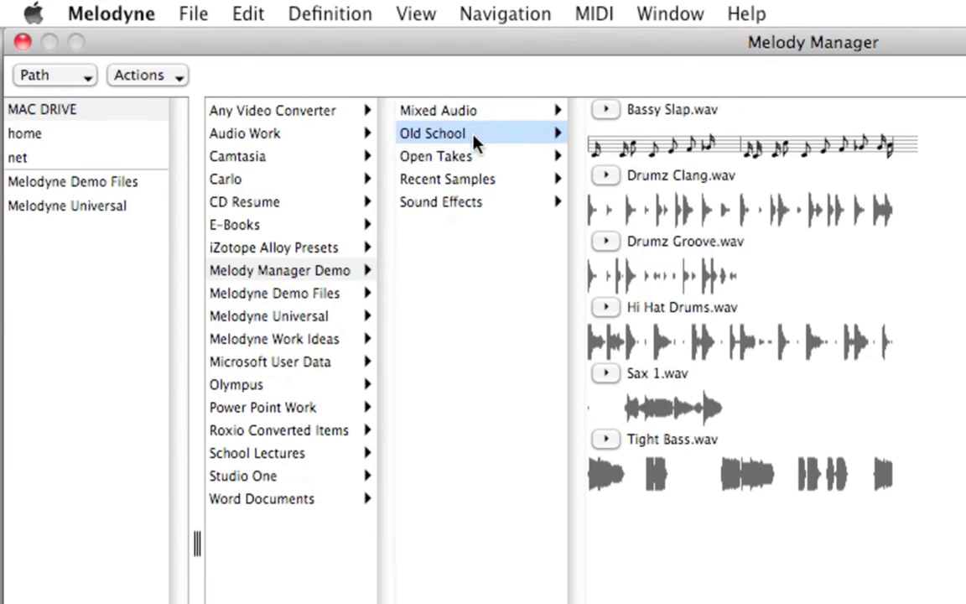
click(180, 77)
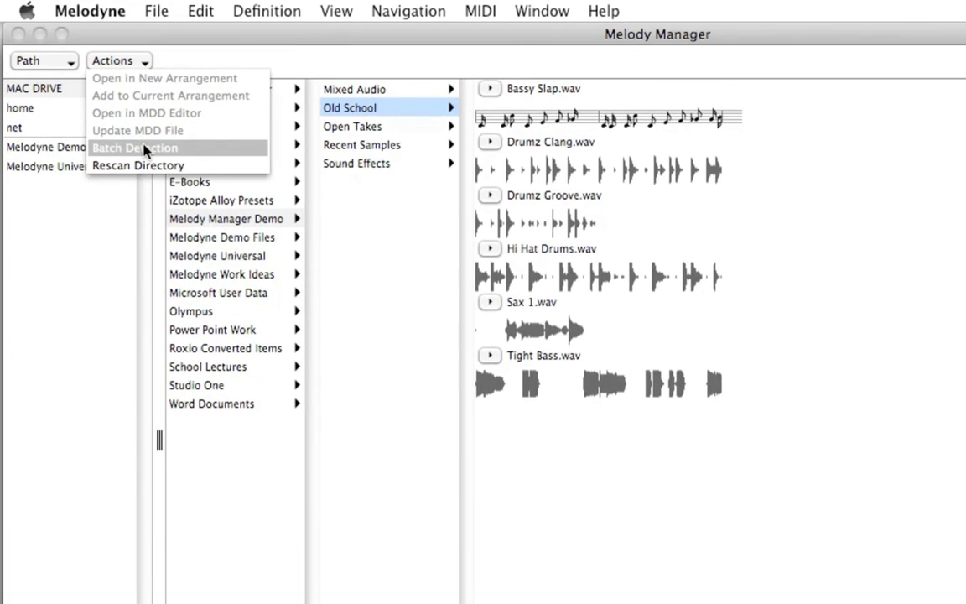
click(163, 170)
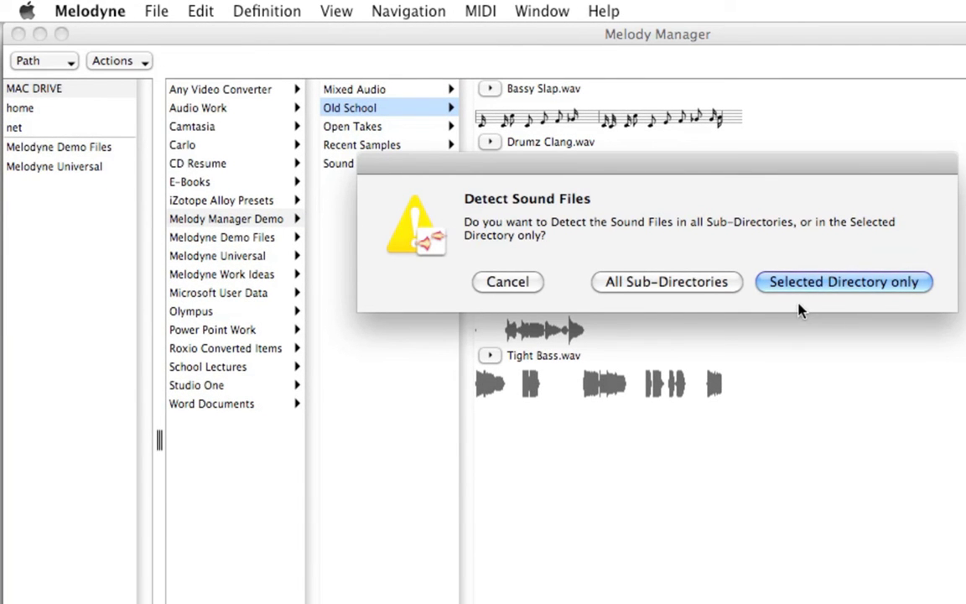
click(823, 283)
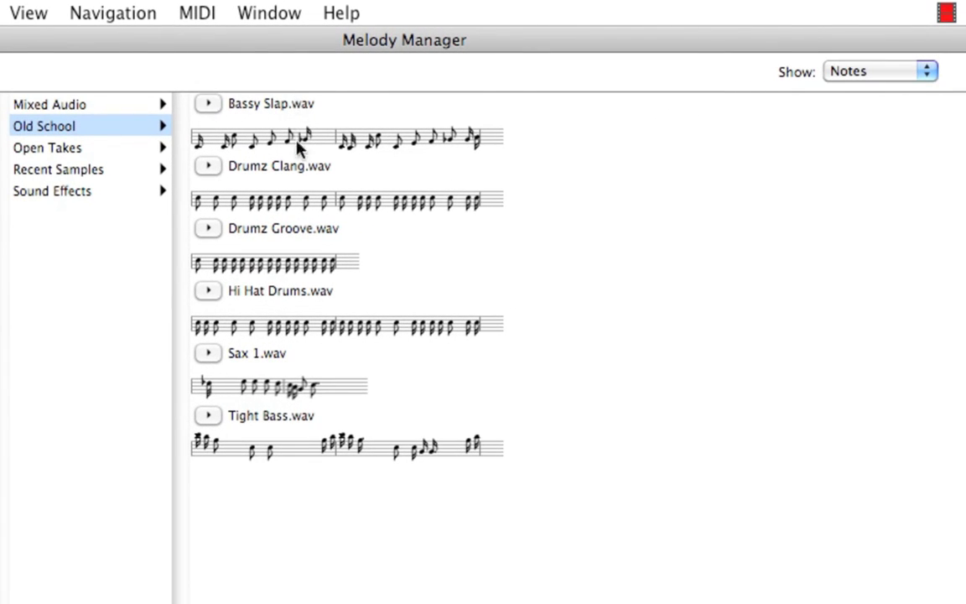
click(919, 77)
click(897, 98)
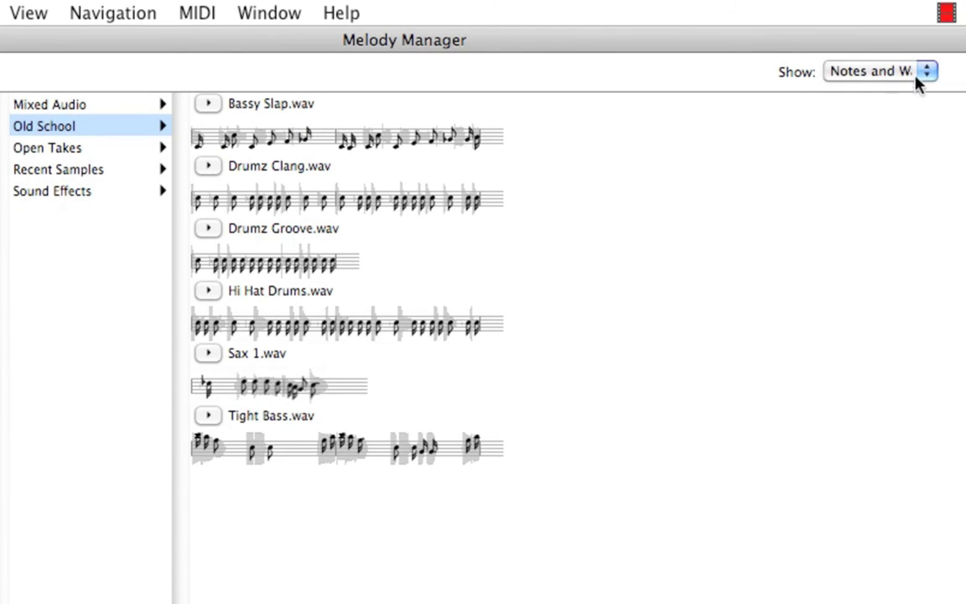
click(917, 70)
click(902, 118)
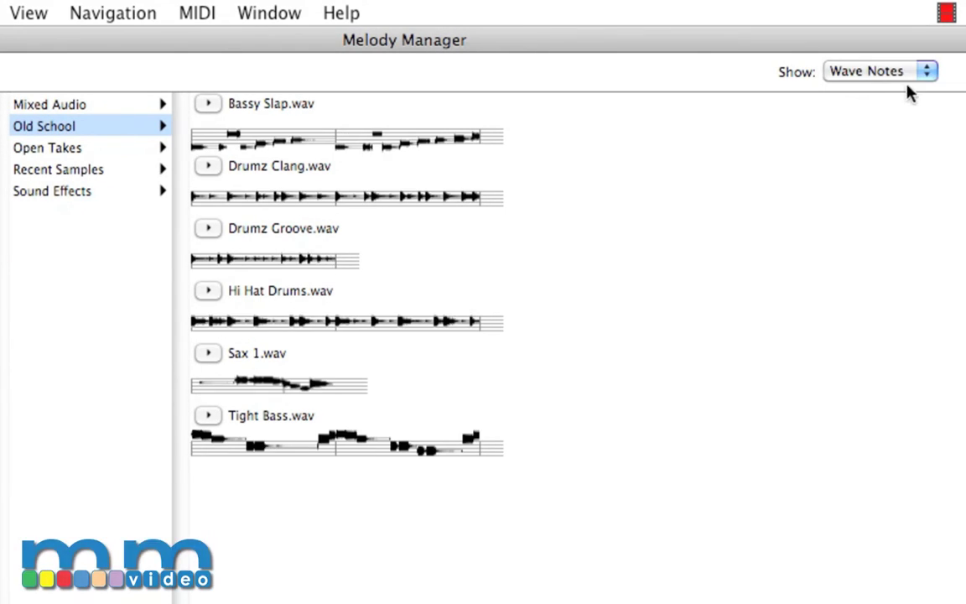
click(915, 72)
click(894, 38)
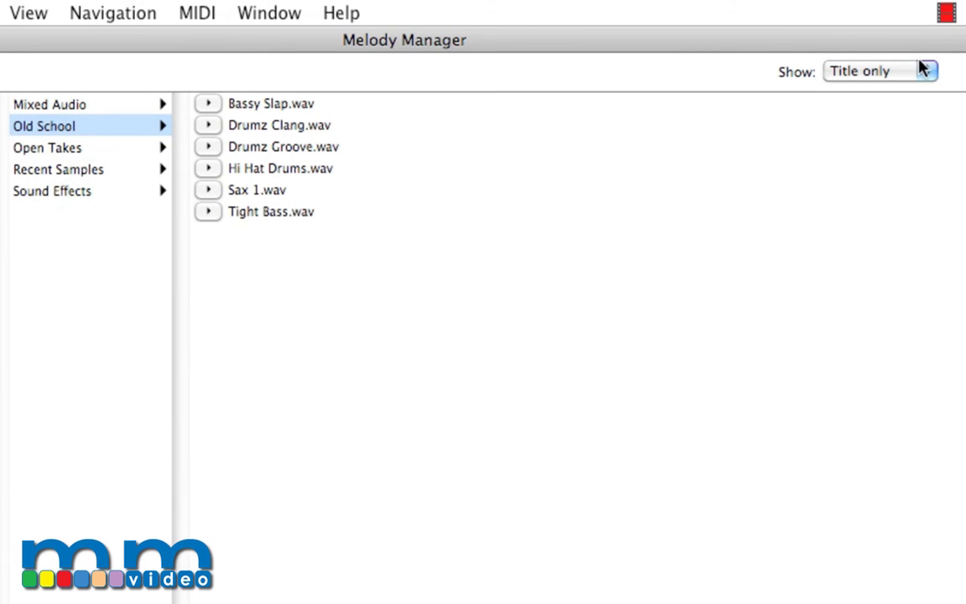
click(923, 70)
click(900, 90)
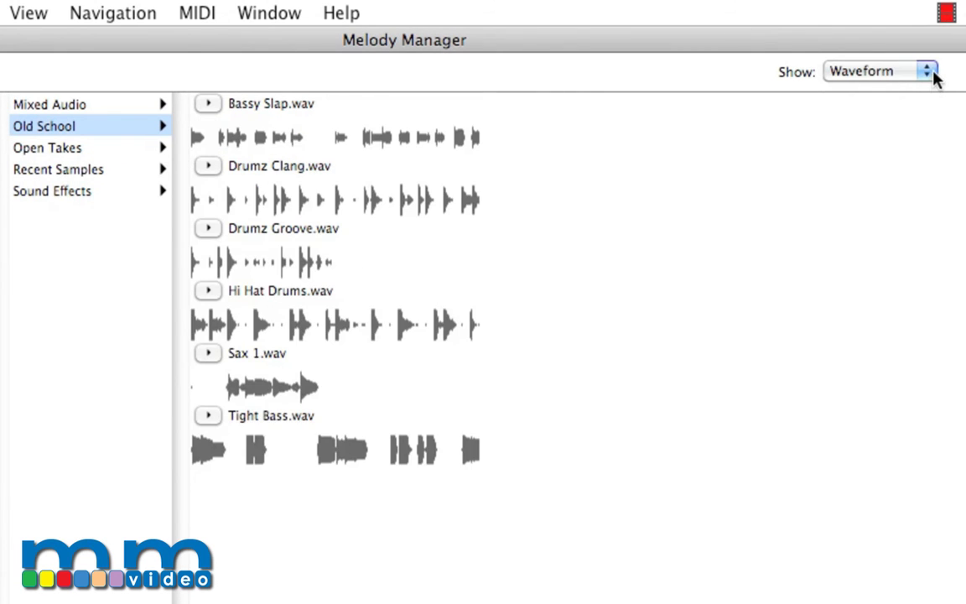
click(936, 72)
click(912, 92)
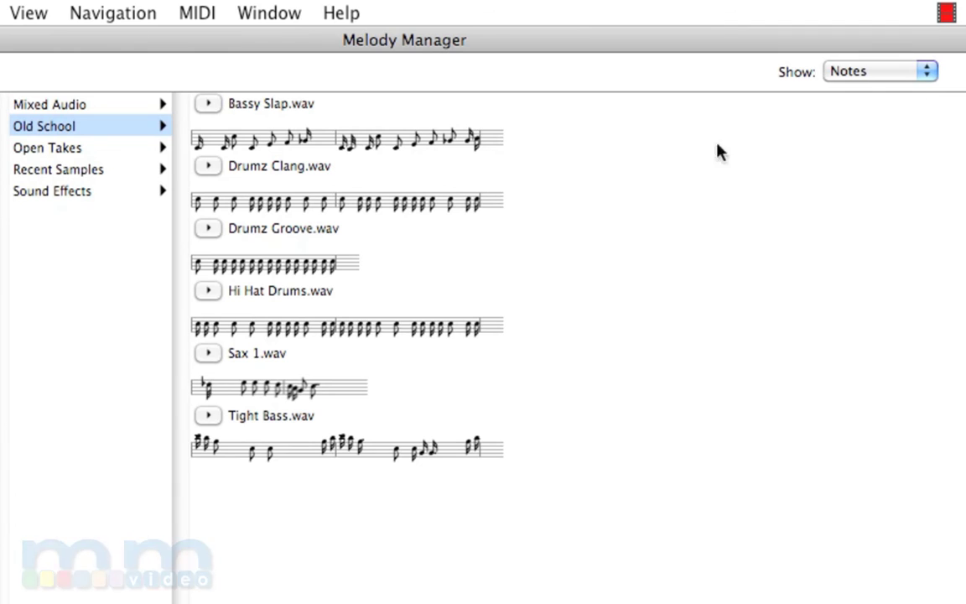
click(214, 294)
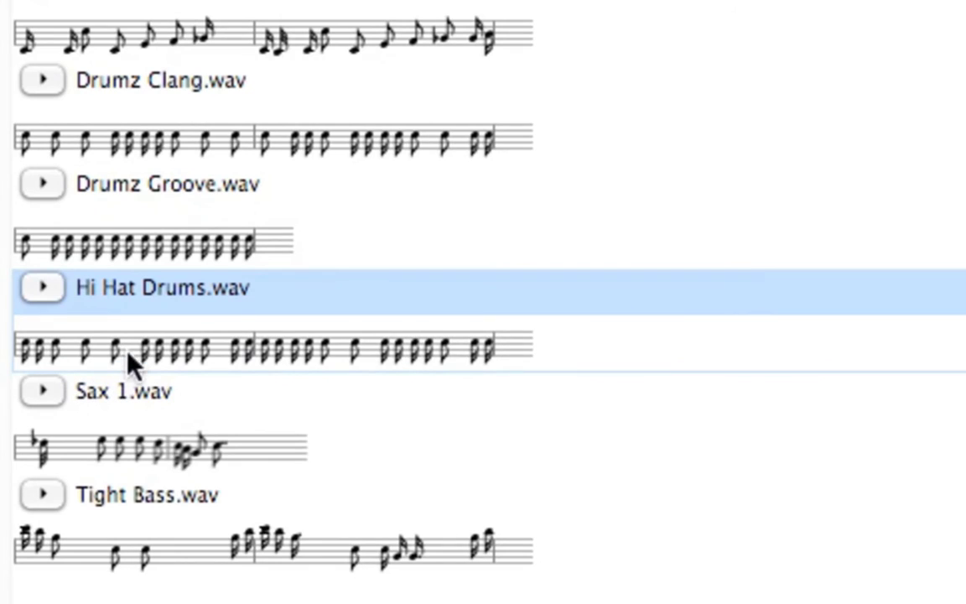
Step: Mark and play a region of the Hi Hat Drums notation, then of Tight Bass
drag(134, 350, 211, 359)
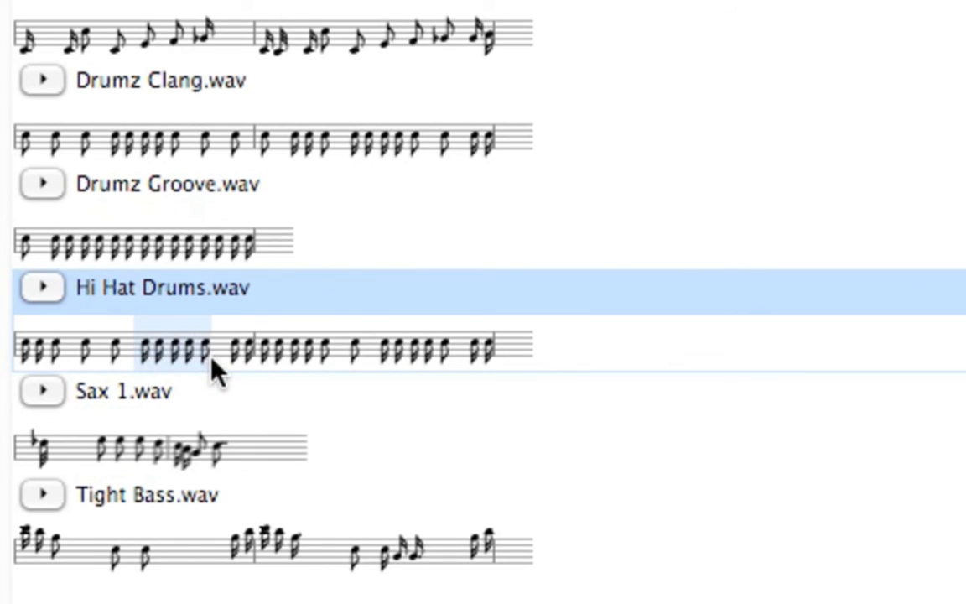
click(47, 291)
click(228, 545)
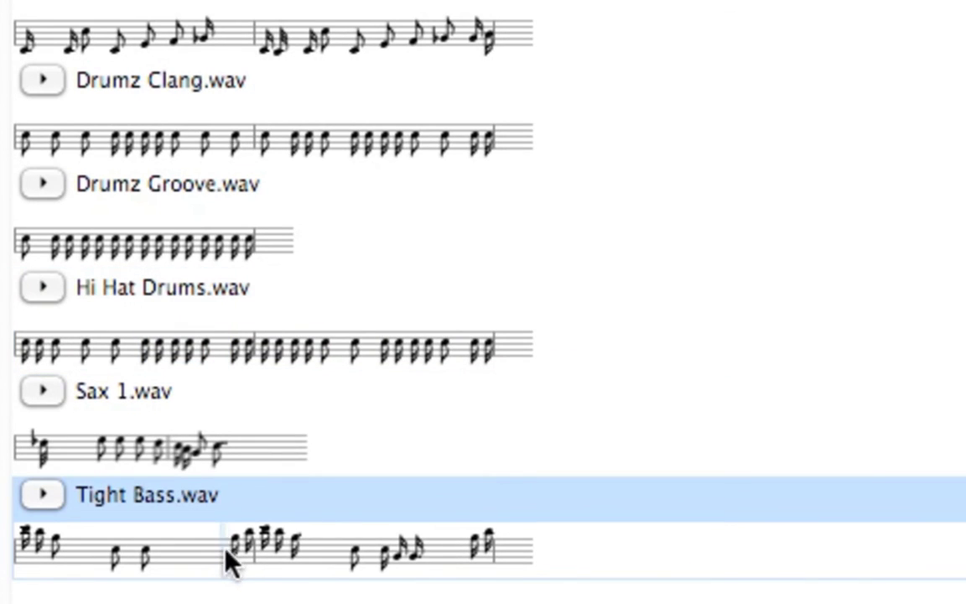
drag(229, 558, 307, 570)
click(42, 497)
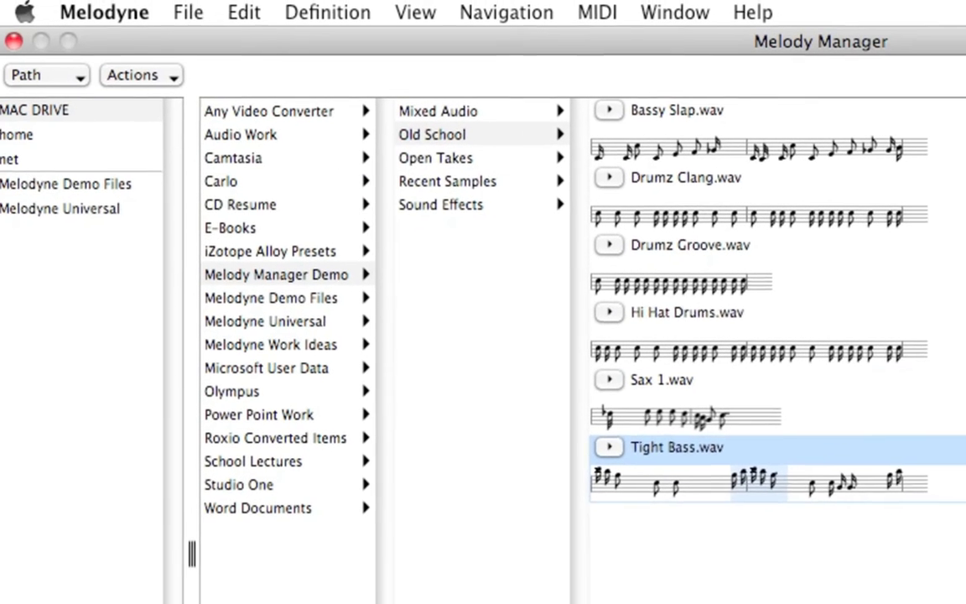
key(Up)
key(Up)
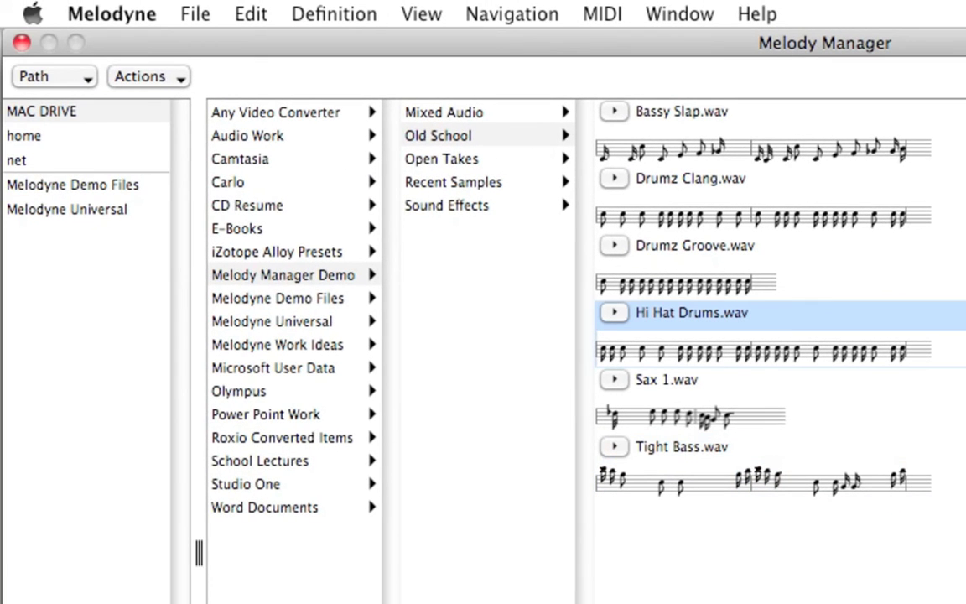
key(Up)
key(Up)
key(Up)
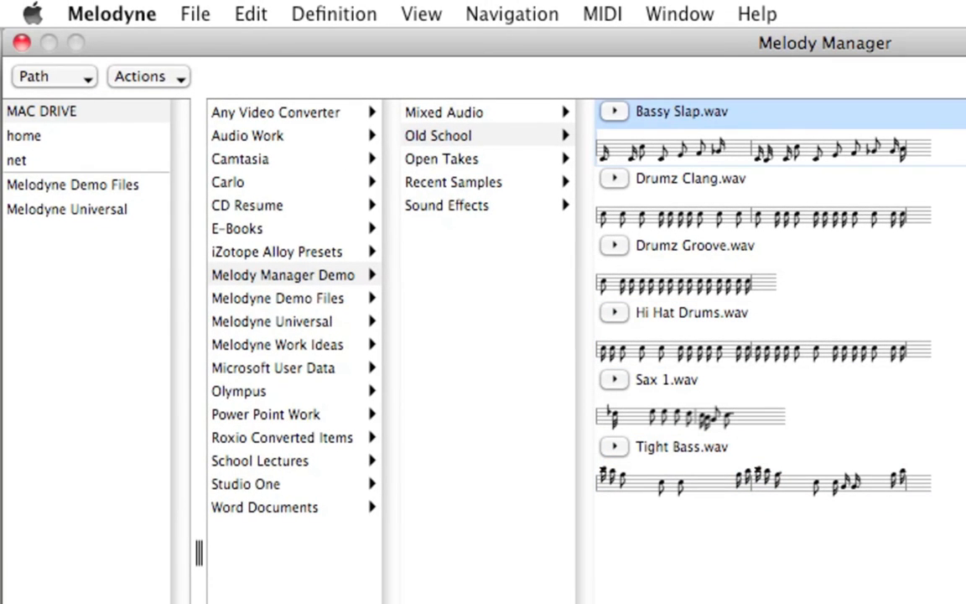